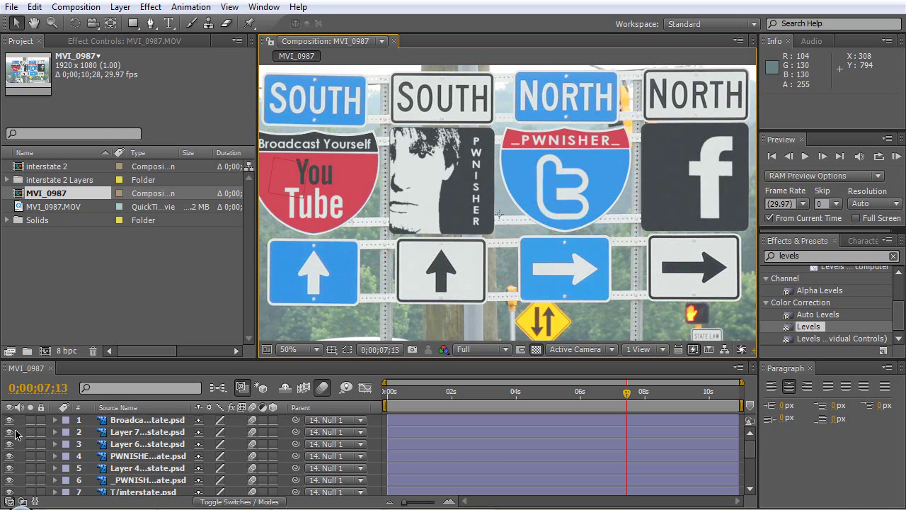
- Hide all the logo replacement layers so the original Interstate 575 and route 5 signs show
scroll(21, 443, down, 5)
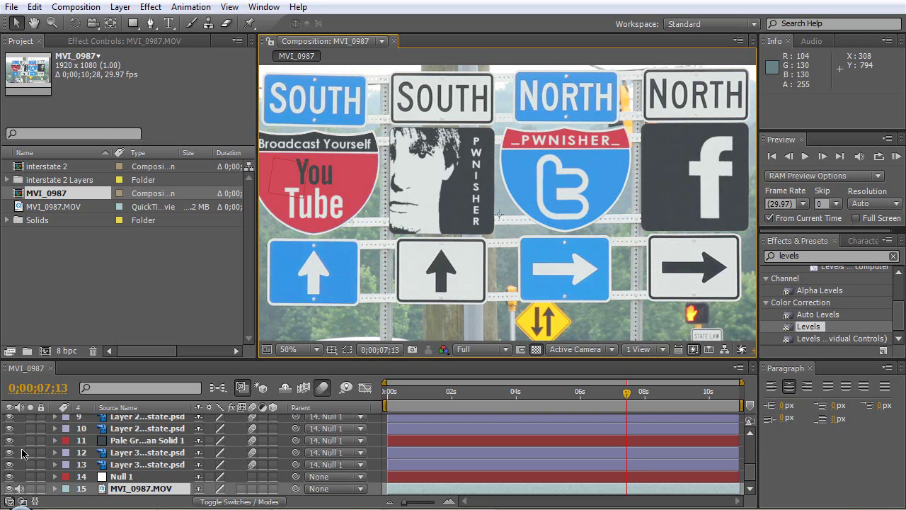
drag(6, 488, 9, 444)
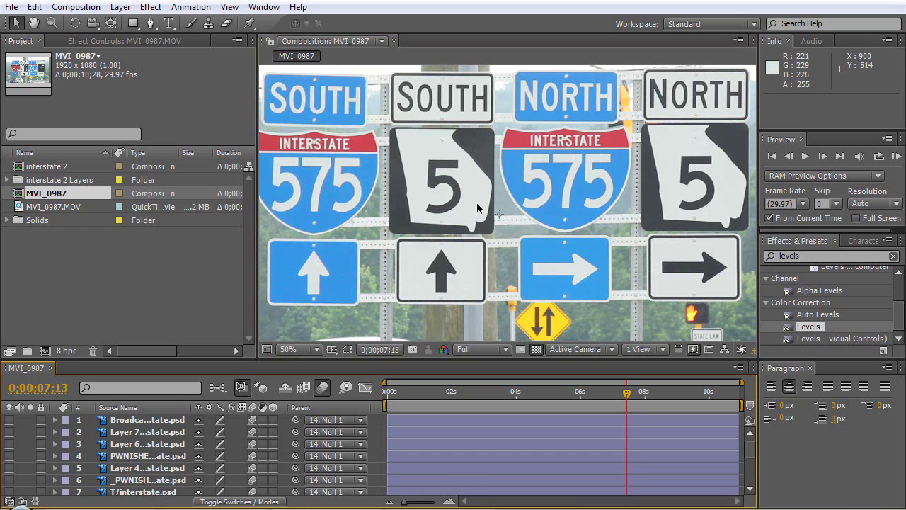
- Set the MVI_0987 preview resolution to Third and scrub through the footage
scroll(490, 223, down, 1)
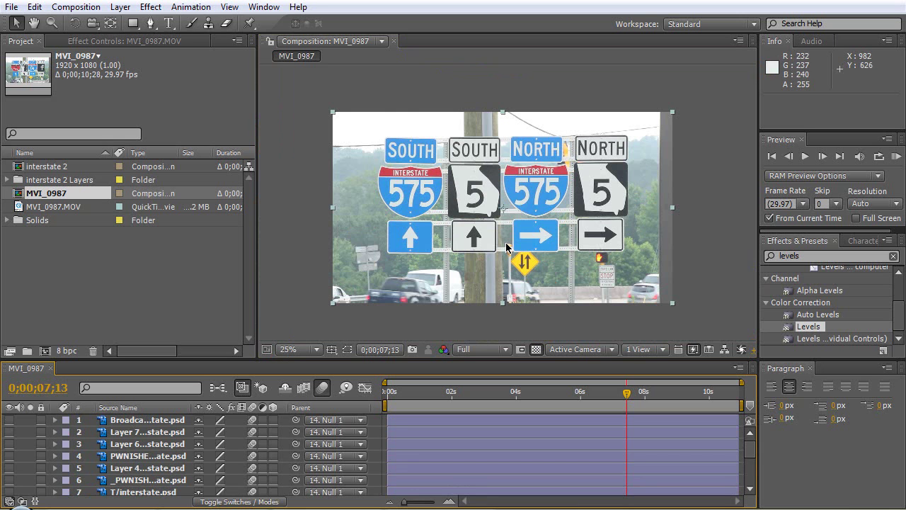
click(571, 391)
click(478, 392)
click(506, 349)
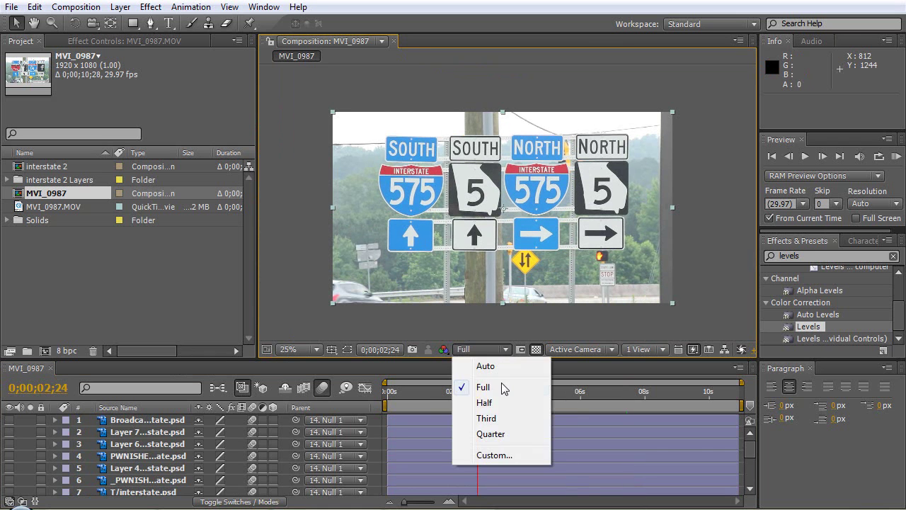
click(495, 418)
drag(478, 394, 724, 400)
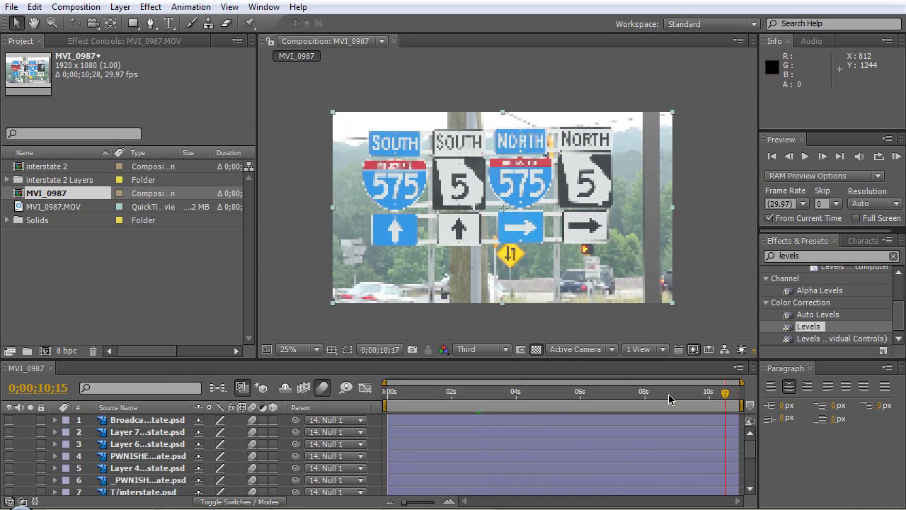
drag(661, 399, 386, 392)
- Switch to the Motion Tracking workspace and start tracking the footage with Rotation enabled
click(692, 24)
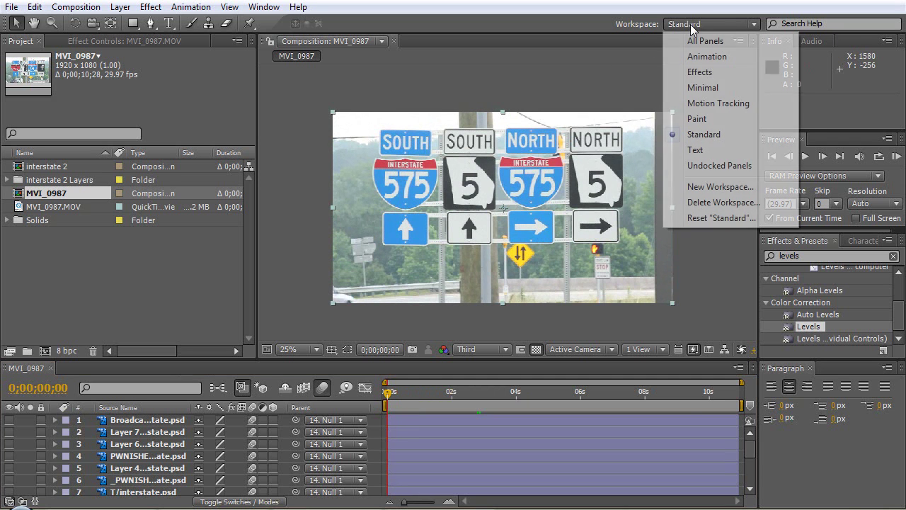
click(692, 105)
click(784, 203)
click(819, 265)
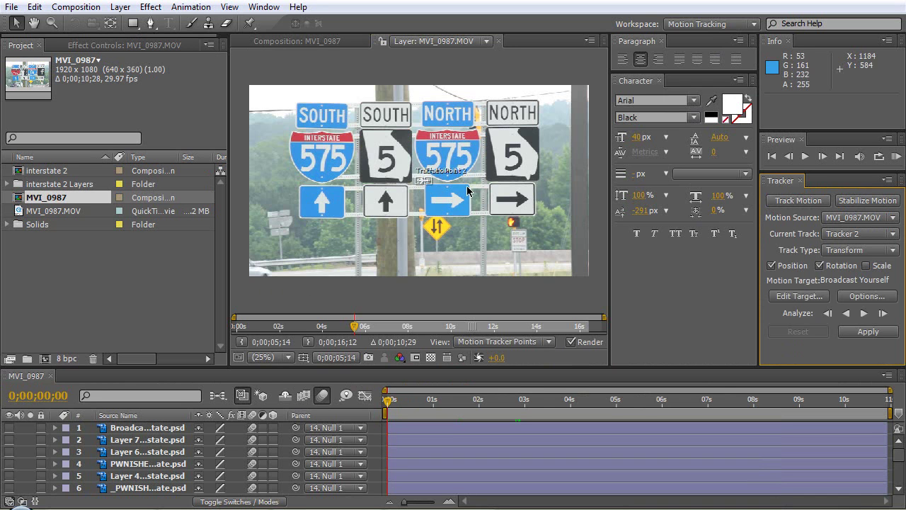
- Move Track Point 1 onto a corner of the SOUTH 5 sign
scroll(421, 188, up, 2)
scroll(460, 234, up, 2)
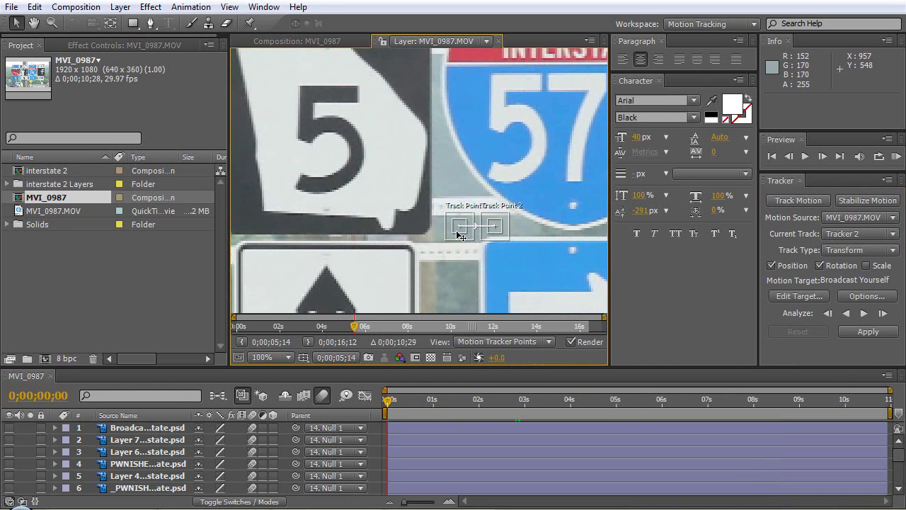
drag(459, 226, 291, 178)
- Enlarge Track Point 2's box over the right black arrowhead sign
key(h)
drag(522, 257, 508, 201)
key(v)
key(comma)
key(comma)
key(period)
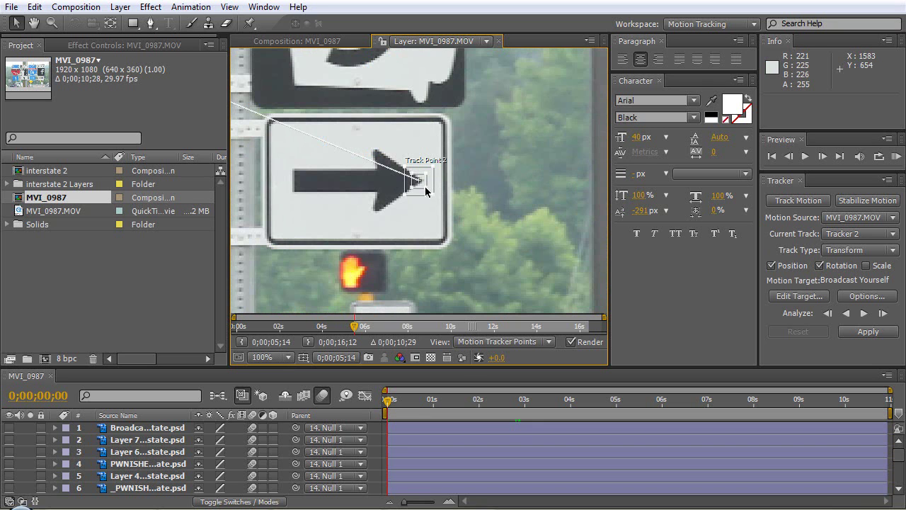
drag(425, 187, 601, 262)
key(space)
drag(297, 154, 283, 138)
scroll(399, 187, down, 2)
key(space)
- Analyze both track points forward, stopping the analysis at 0;00;01;18
click(864, 313)
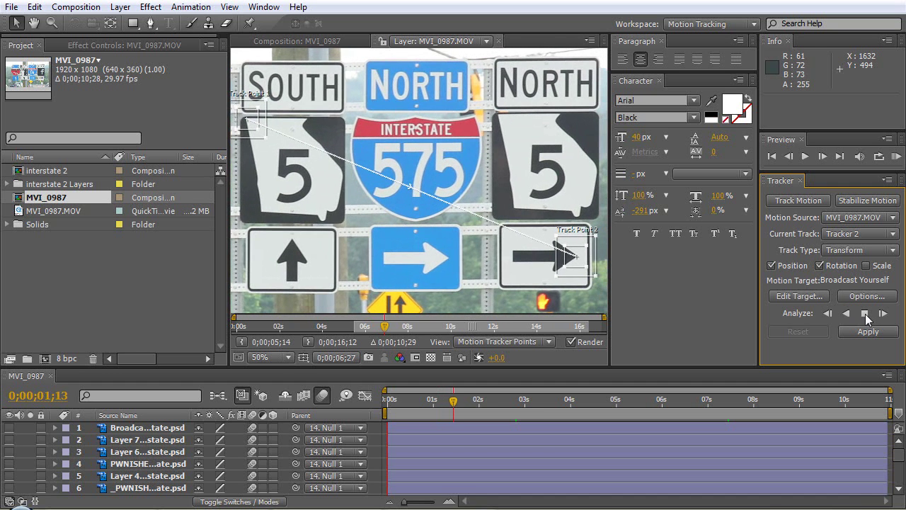
click(864, 313)
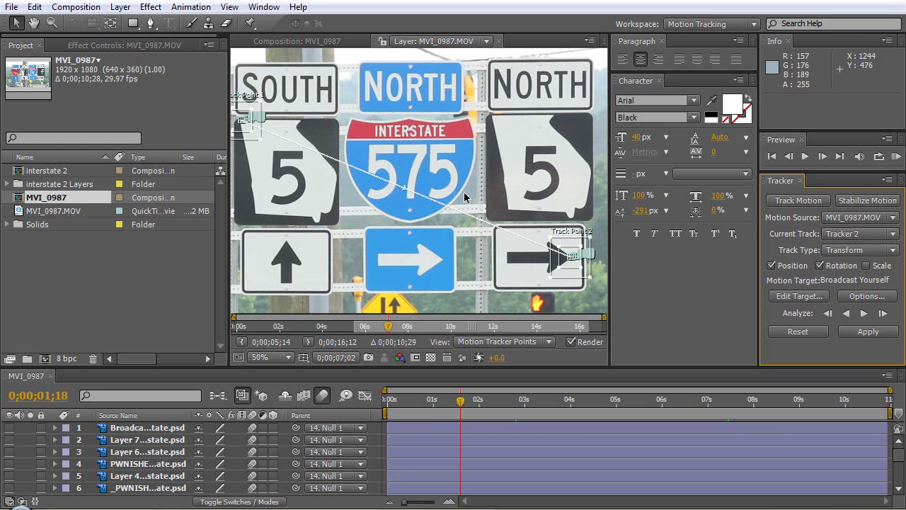
- Add a new Null Object layer to the composition
click(120, 7)
mouse_move(162, 27)
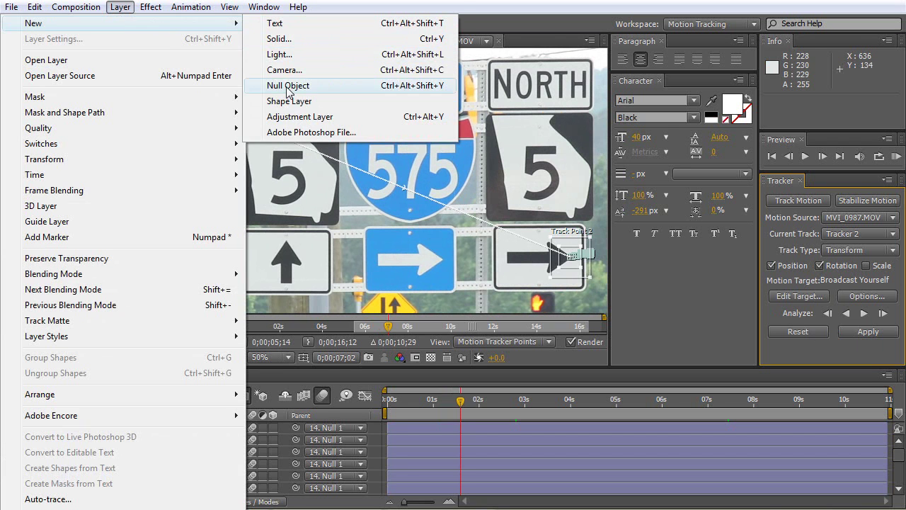
click(287, 84)
- Apply the track to Null 2 in X and Y, then undo the tracking changes
click(790, 296)
click(459, 168)
click(460, 179)
click(504, 221)
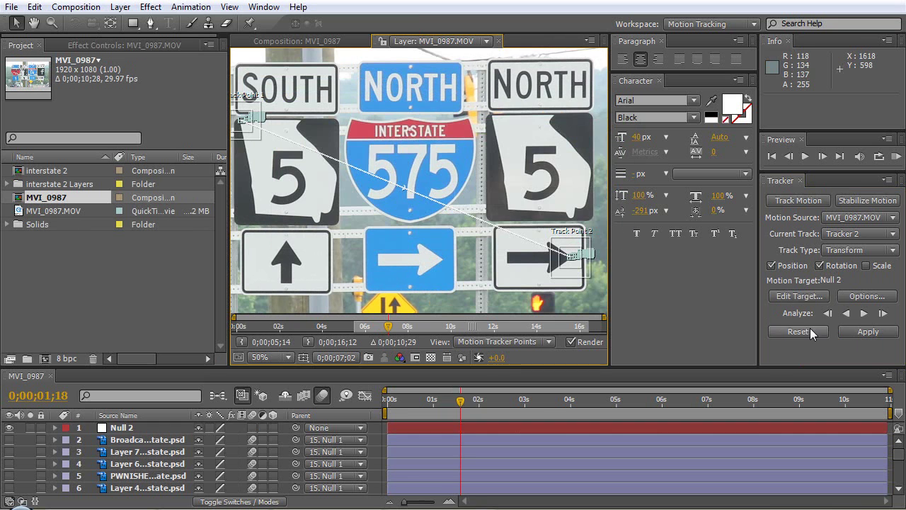
click(852, 335)
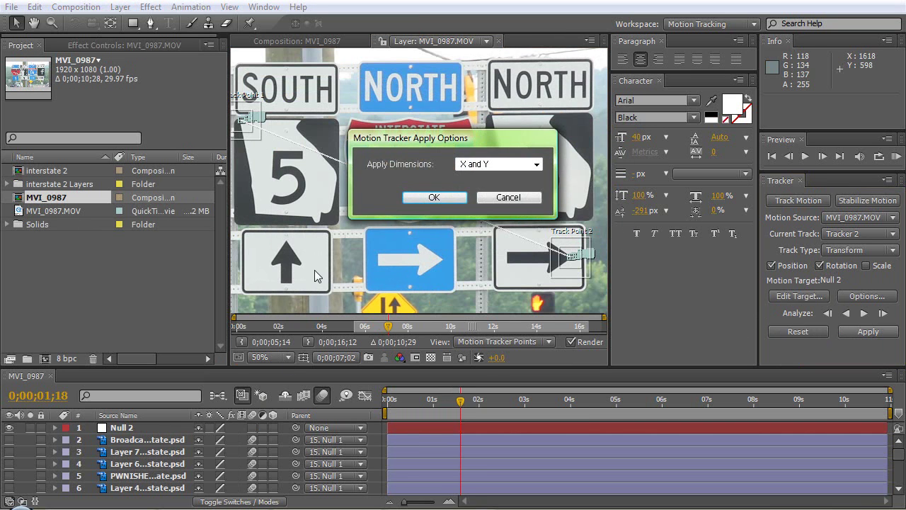
click(433, 197)
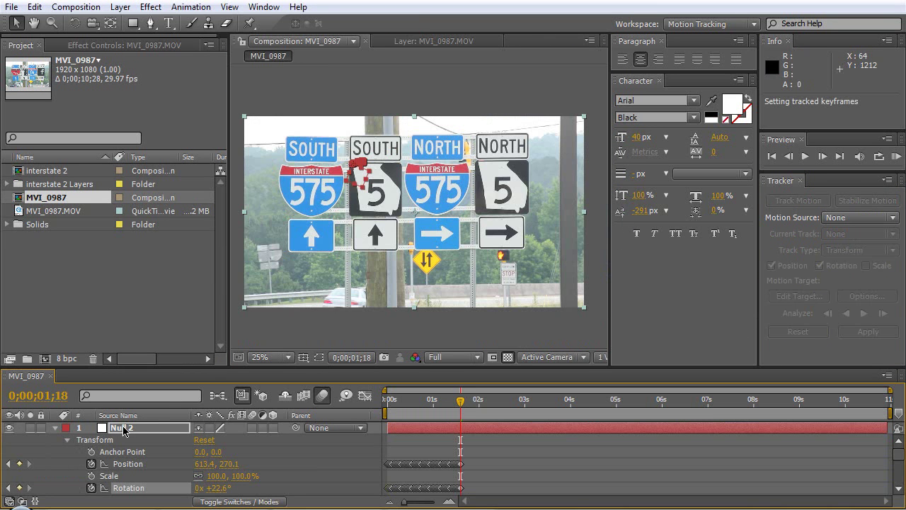
key(ctrl+z)
key(ctrl+z)
key(ctrl+z)
key(ctrl+z)
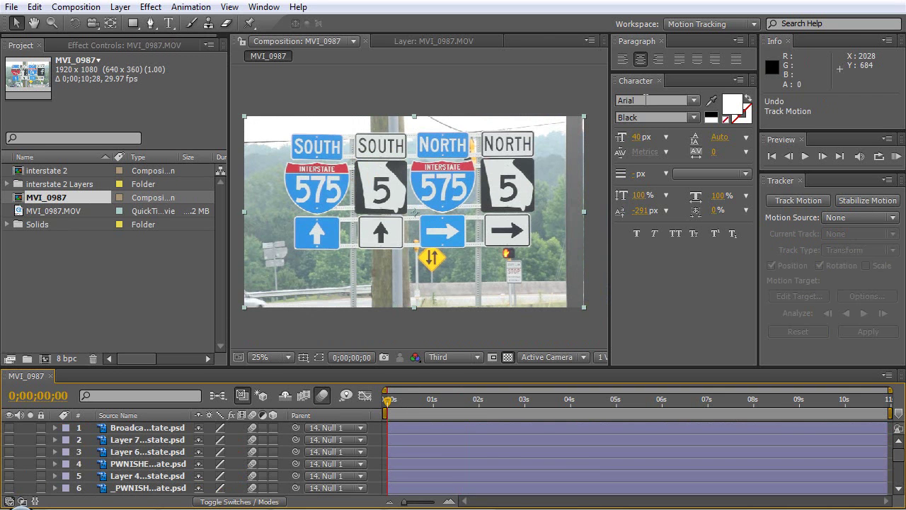
- Scrub the footage, fit the frame in the viewer, and return to the Standard workspace
drag(412, 403, 541, 405)
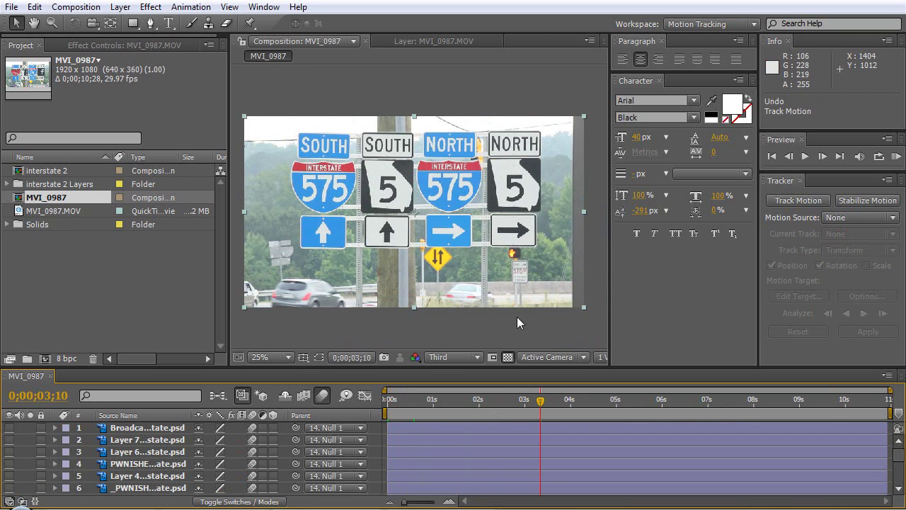
click(281, 356)
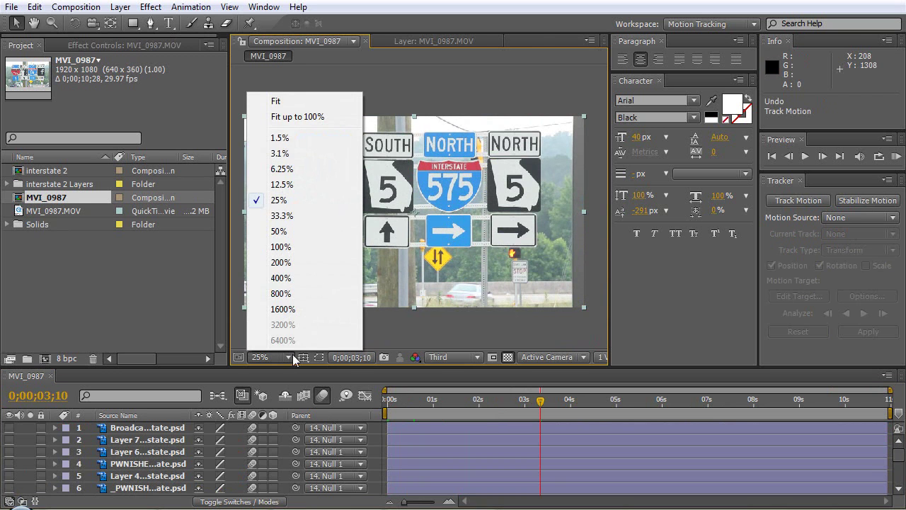
click(295, 99)
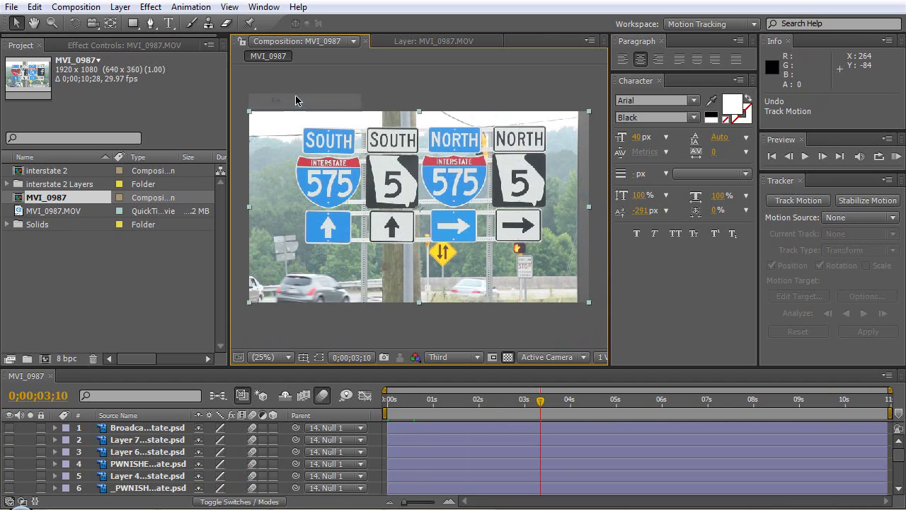
click(671, 25)
click(691, 137)
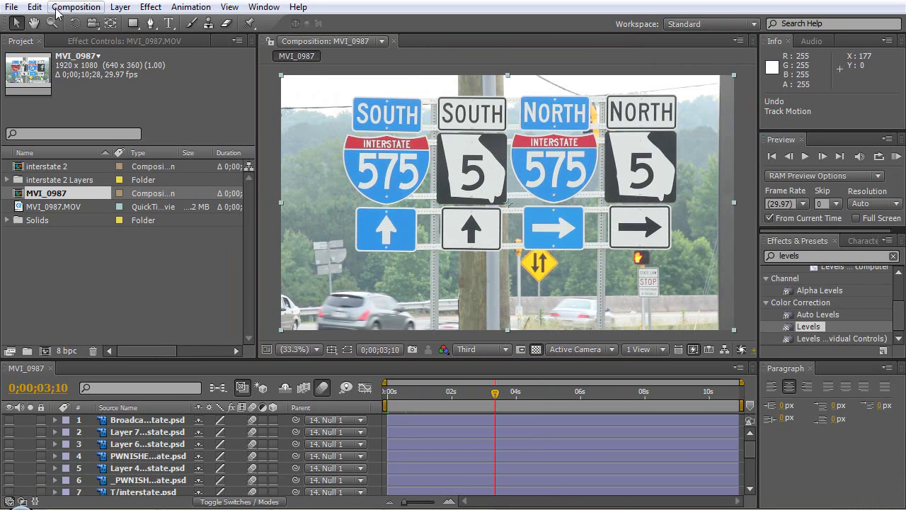
click(31, 8)
mouse_move(71, 11)
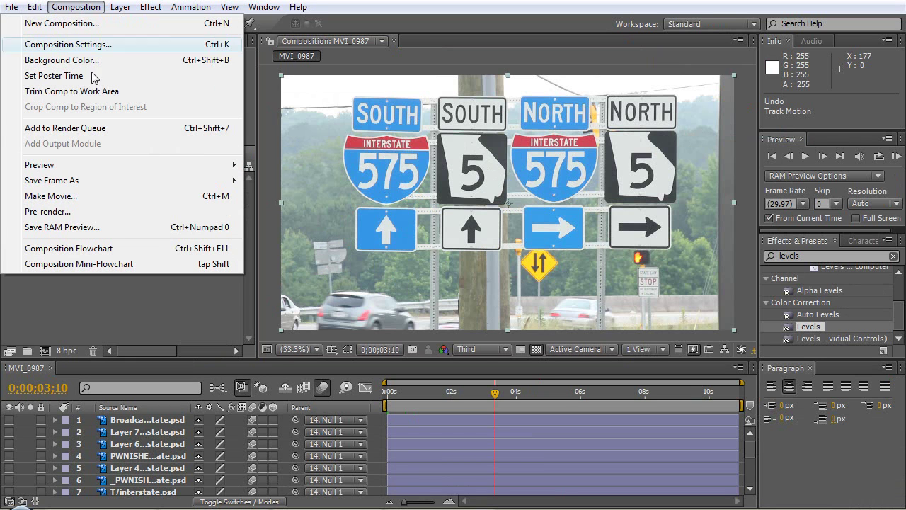
mouse_move(92, 183)
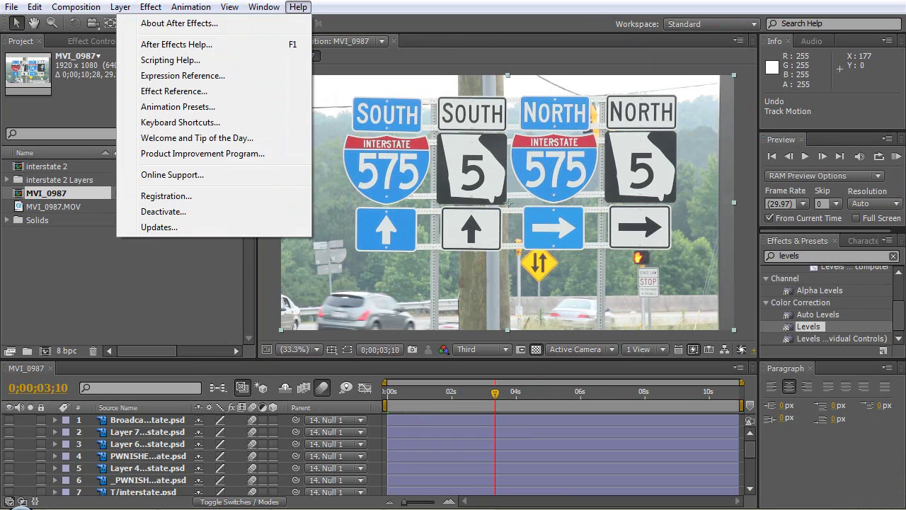
click(298, 7)
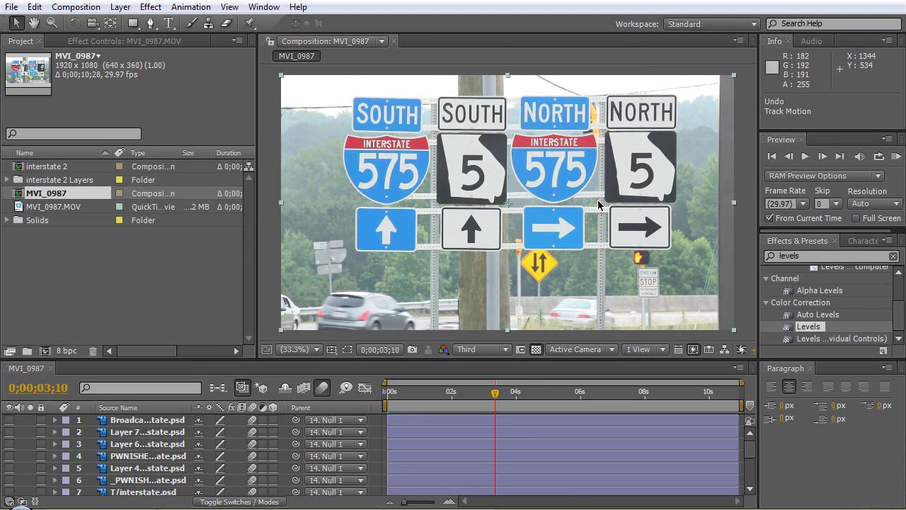
key(slash)
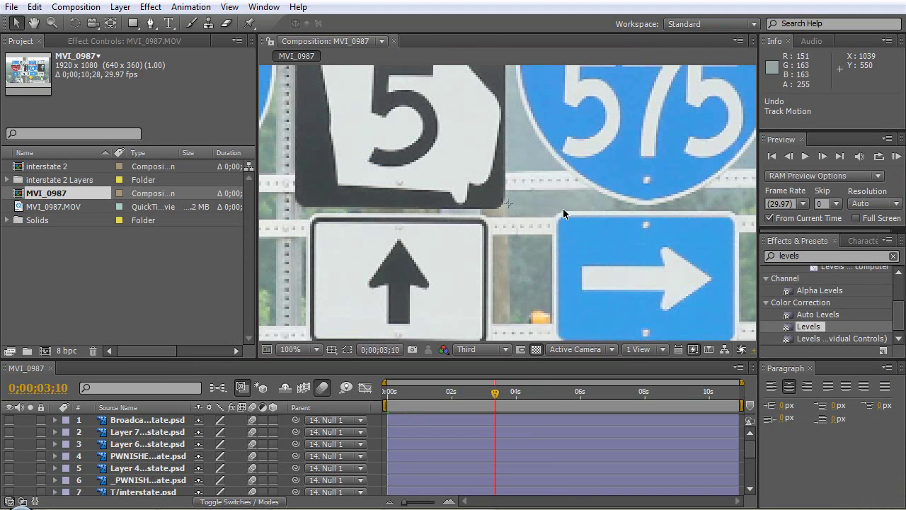
drag(563, 207, 454, 254)
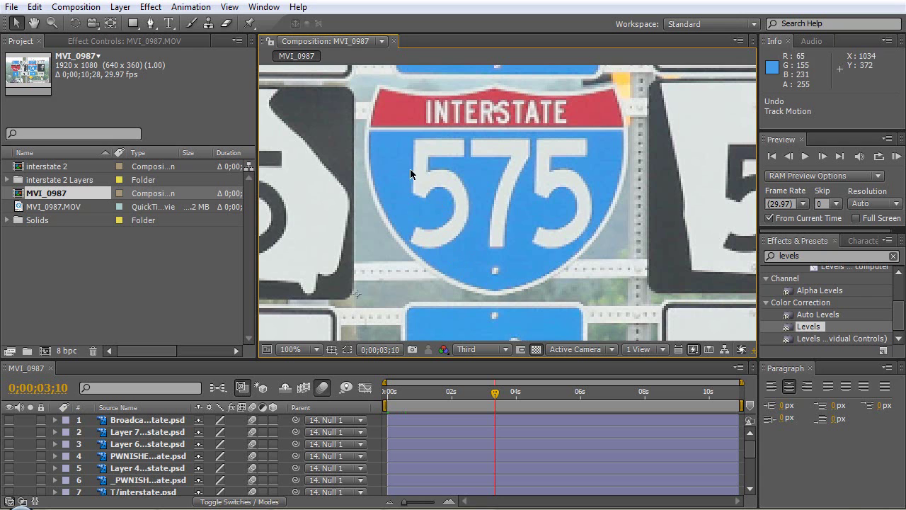
drag(556, 198, 374, 198)
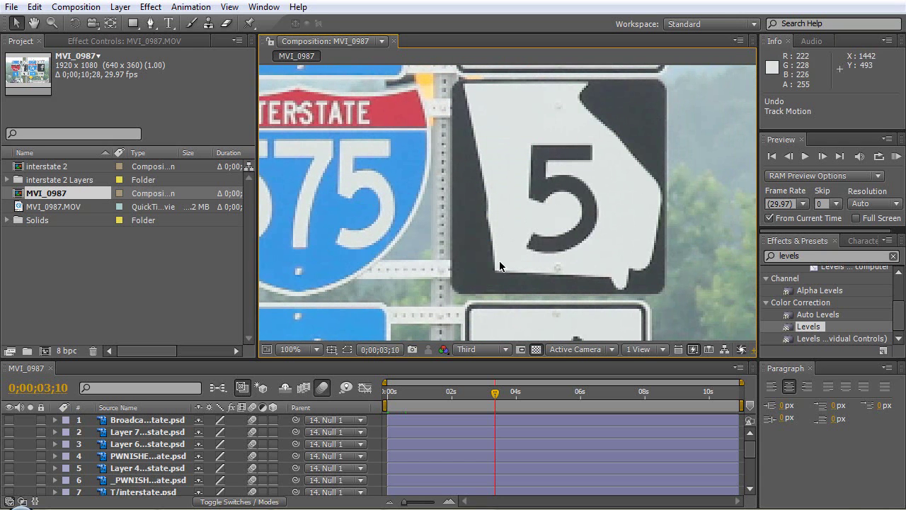
drag(534, 214, 643, 209)
drag(303, 218, 403, 217)
key(v)
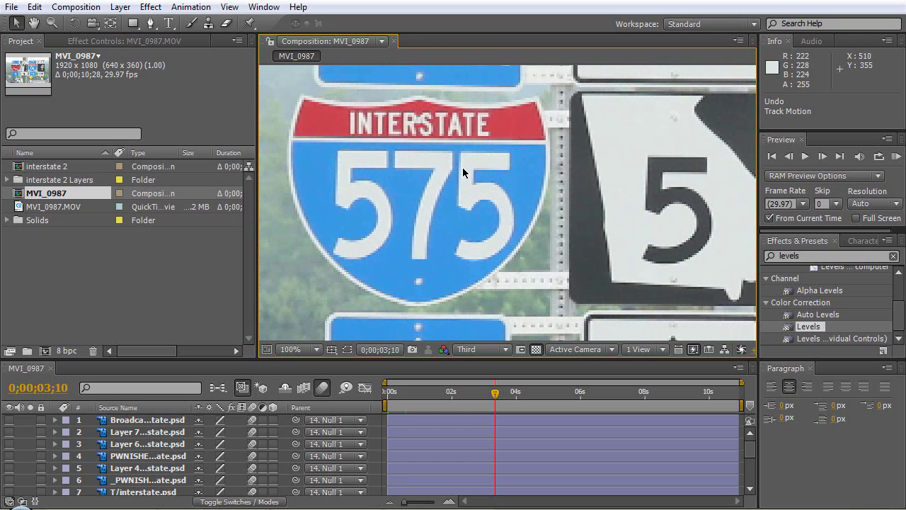
key(comma)
key(comma)
key(h)
drag(622, 195, 485, 179)
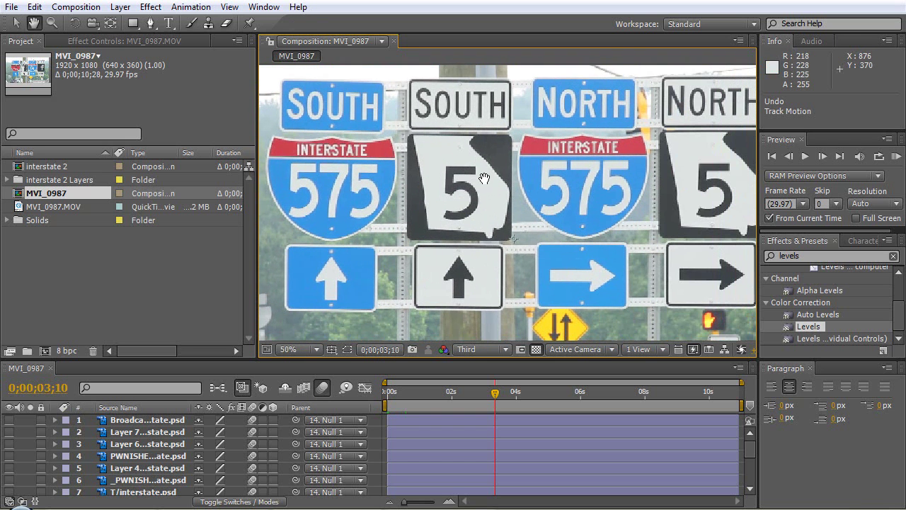
key(v)
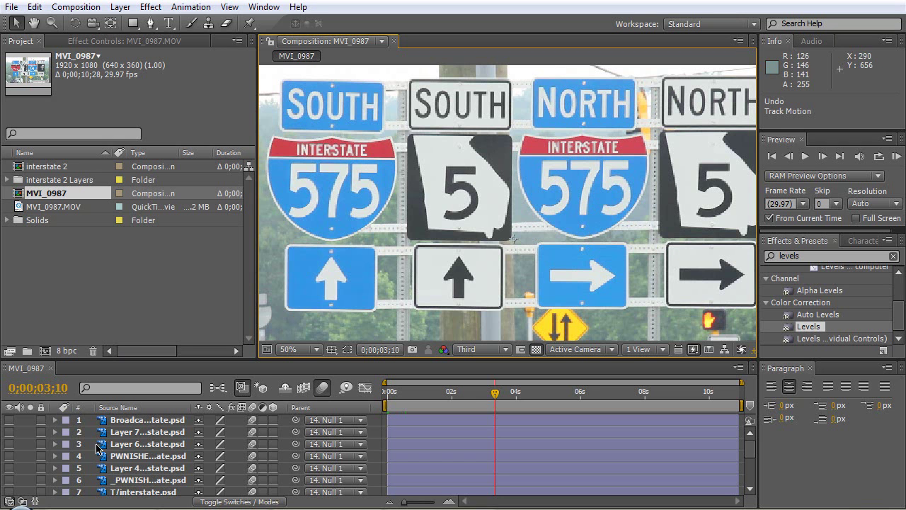
scroll(514, 238, up, 2)
drag(520, 205, 399, 243)
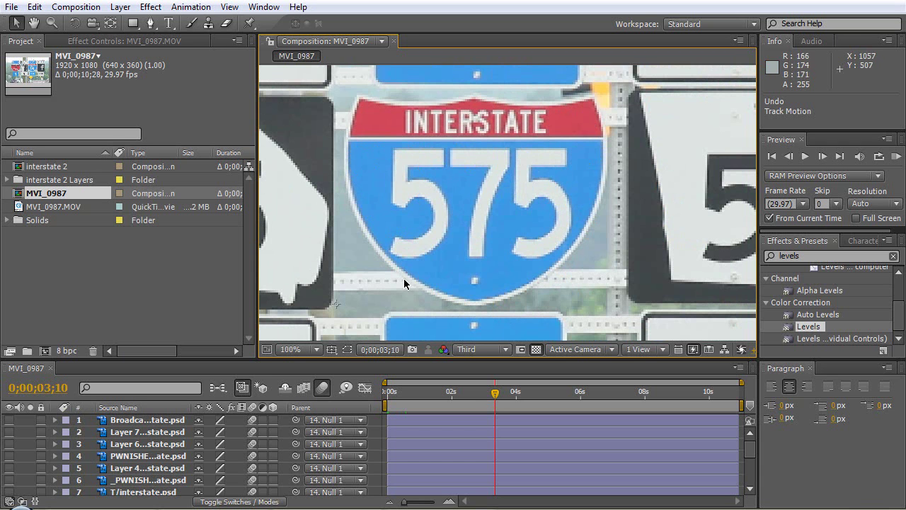
scroll(403, 274, down, 1)
drag(404, 237, 484, 250)
key(v)
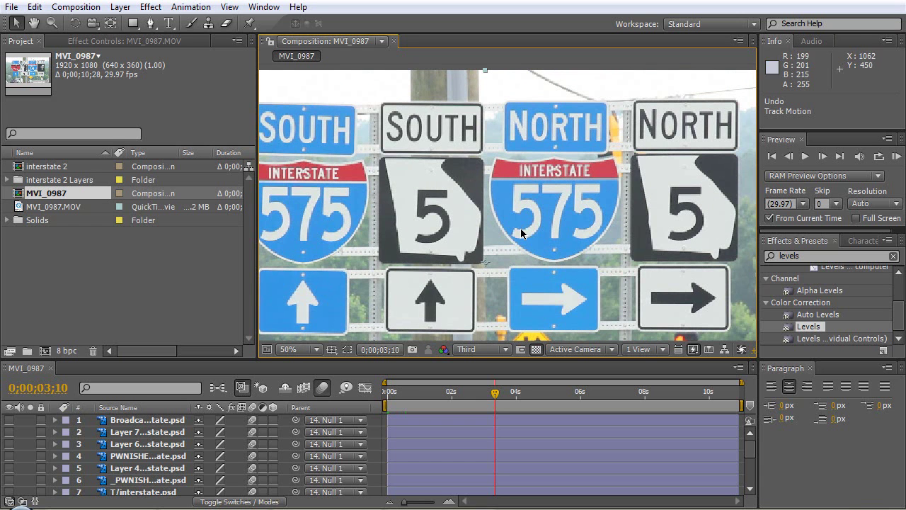
scroll(528, 229, up, 2)
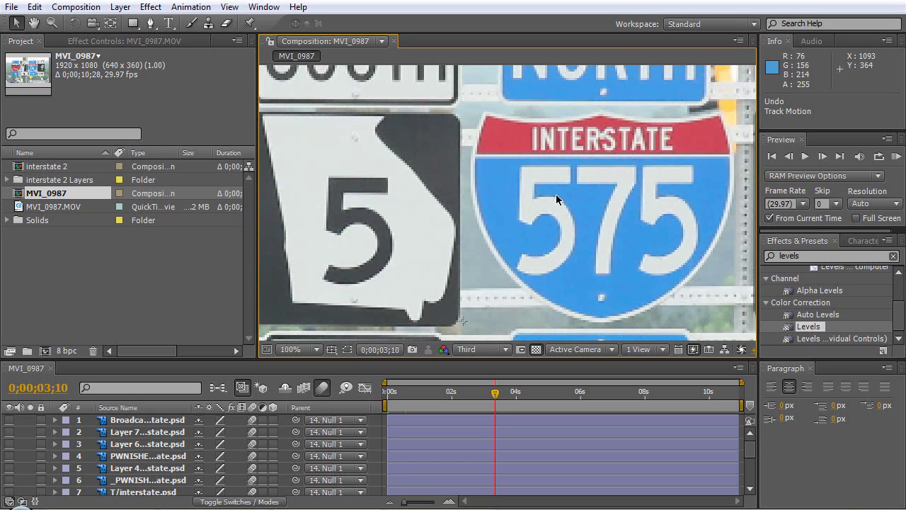
- Show the blank overlay plate on the North 575 shield, checking it with the footage hidden
scroll(164, 457, down, 1)
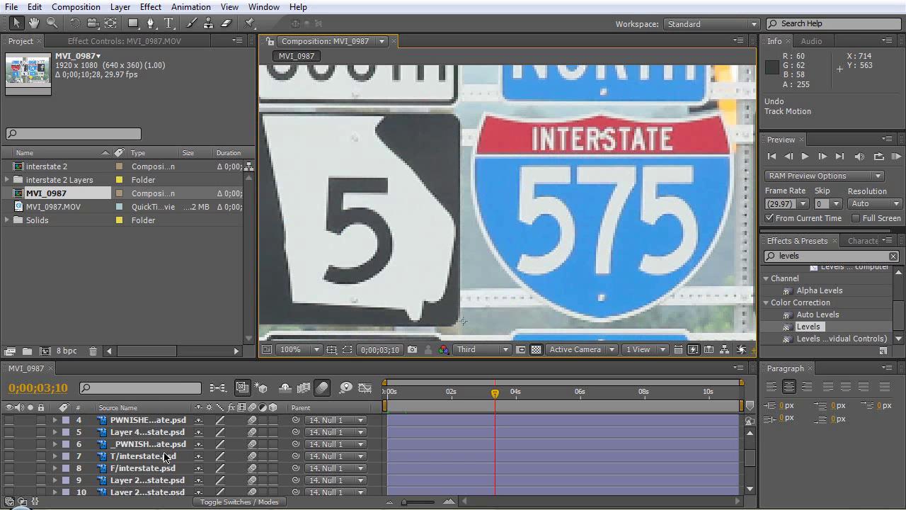
scroll(384, 273, down, 4)
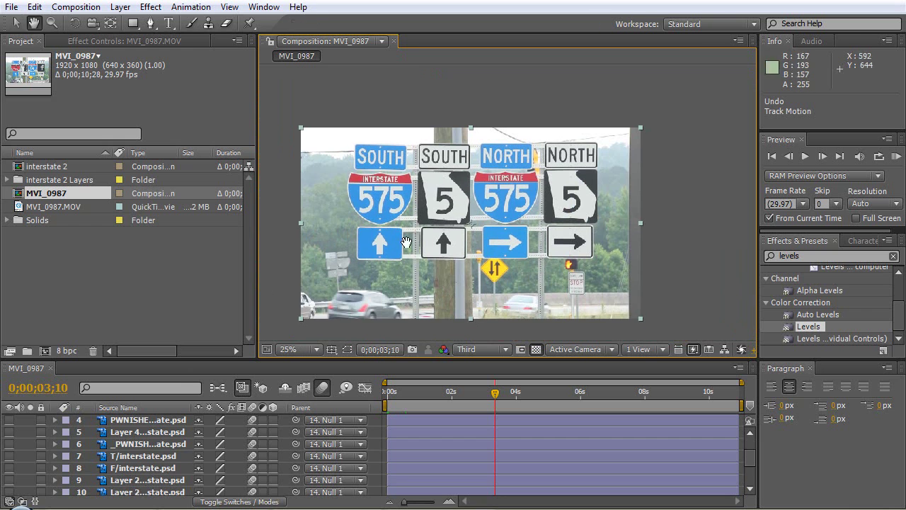
scroll(92, 467, down, 2)
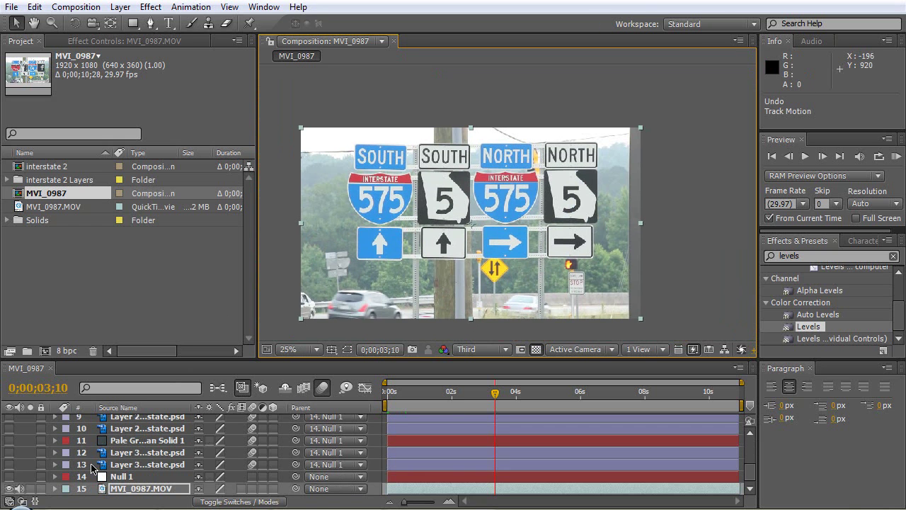
click(9, 465)
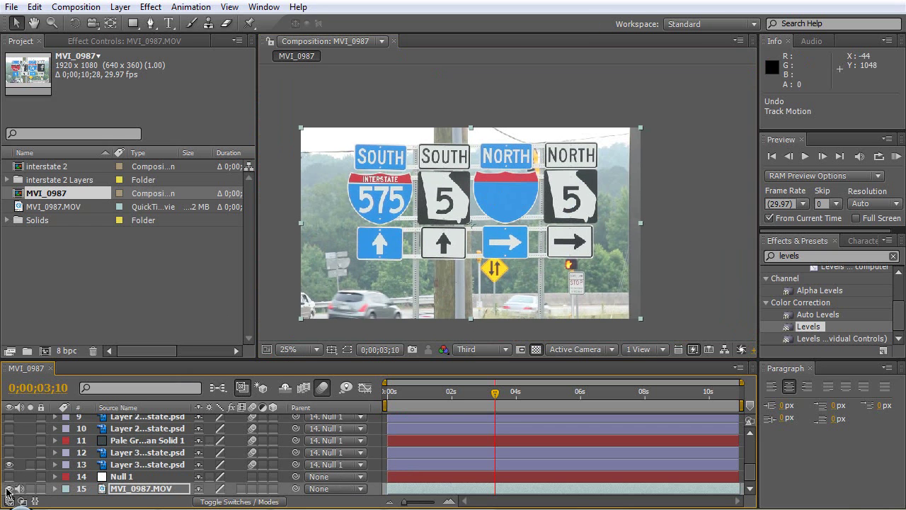
click(8, 488)
scroll(431, 237, up, 1)
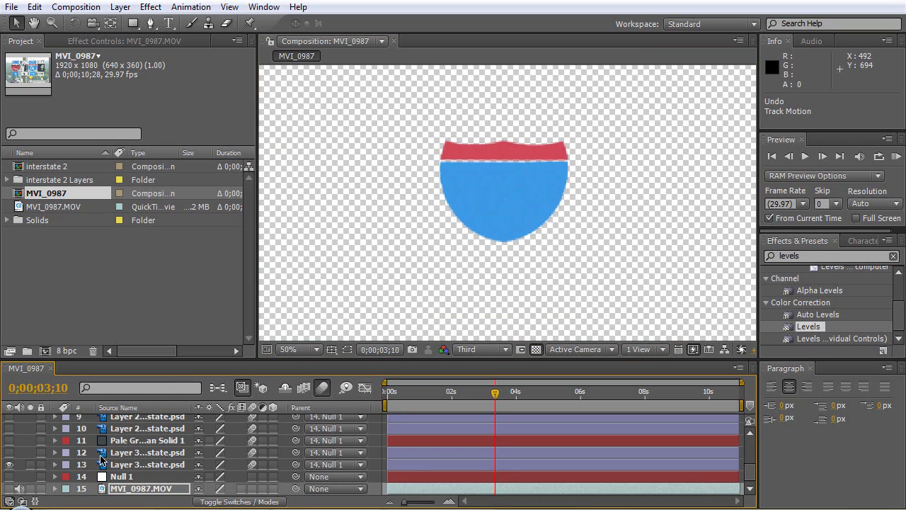
click(9, 489)
- Show the left shield's dark plate and dark squares over both route 5 signs
click(9, 452)
click(8, 440)
click(9, 428)
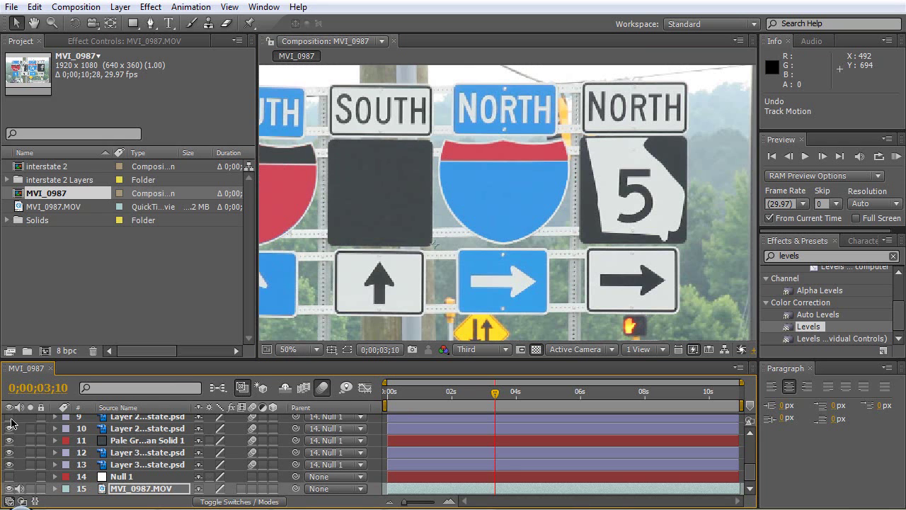
click(9, 419)
scroll(404, 298, down, 2)
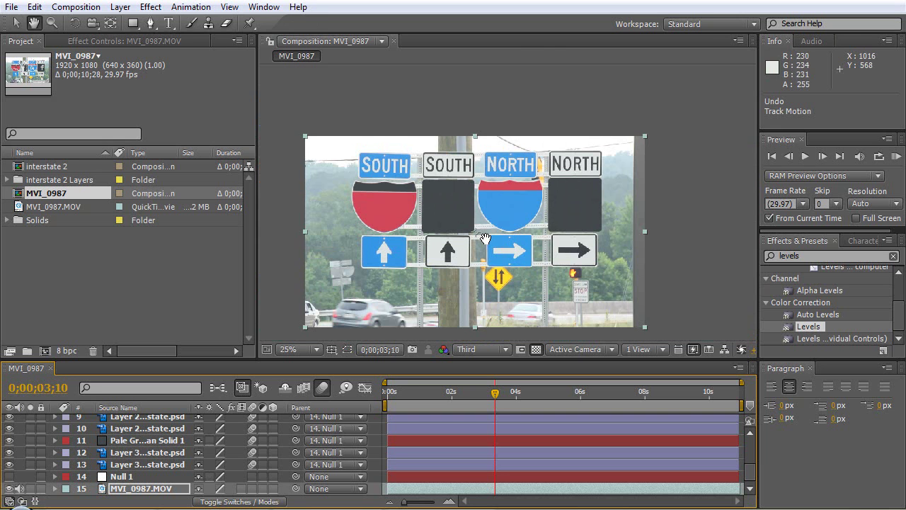
scroll(41, 443, up, 3)
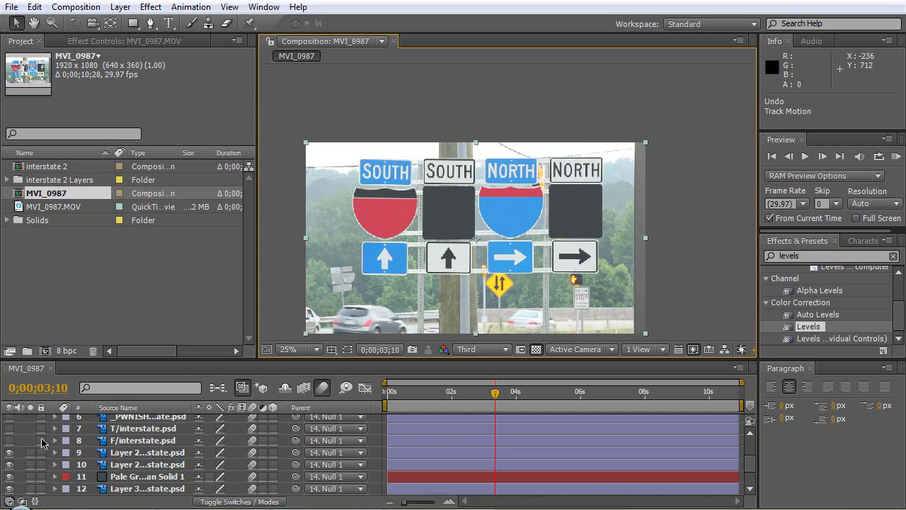
scroll(461, 232, up, 2)
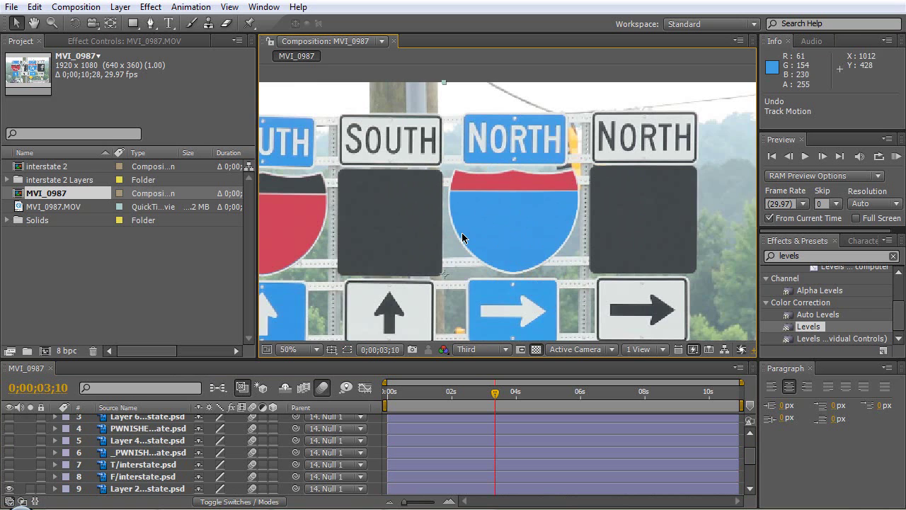
scroll(524, 213, left, 3)
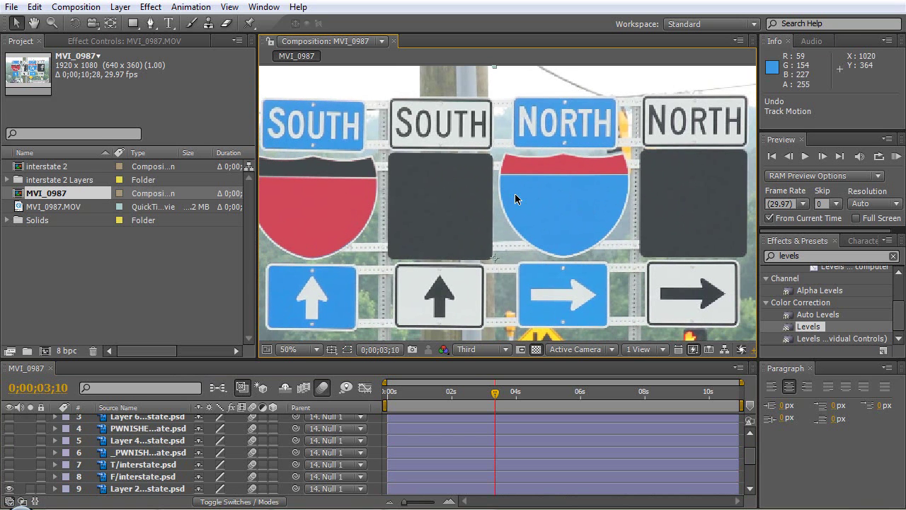
- Reveal the Facebook logo, Twitter logo with _PWNISHER_ banner, and PWNISHER face portrait
click(9, 477)
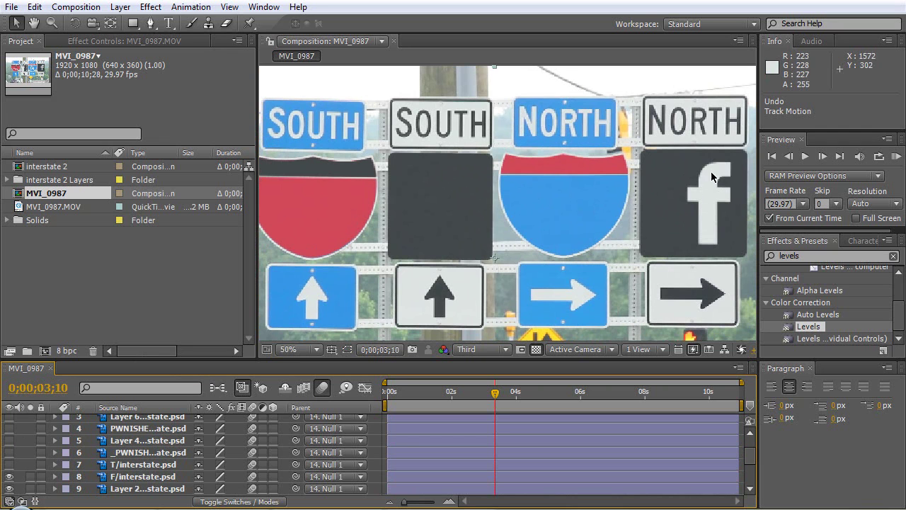
click(10, 464)
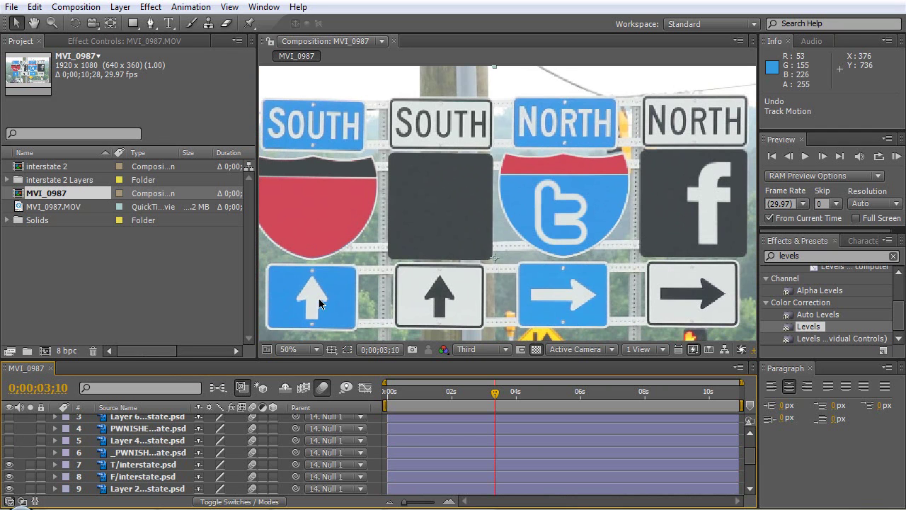
click(10, 452)
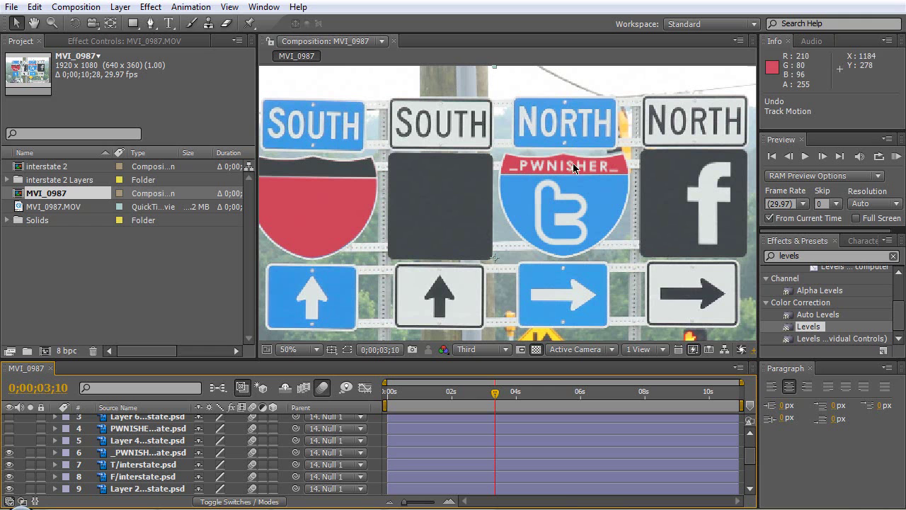
click(9, 449)
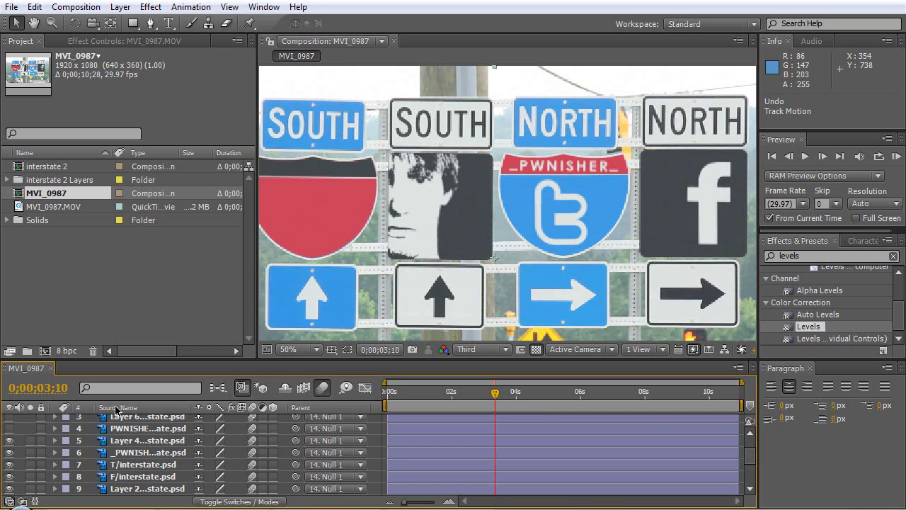
click(9, 429)
- Reveal the YouTube logo with its Broadcast Yourself line on the left shield
scroll(7, 439, up, 3)
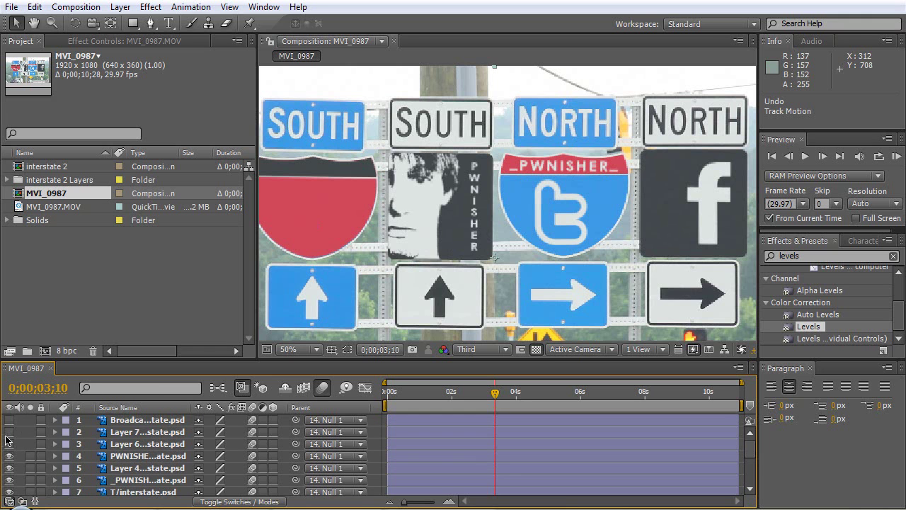
click(10, 444)
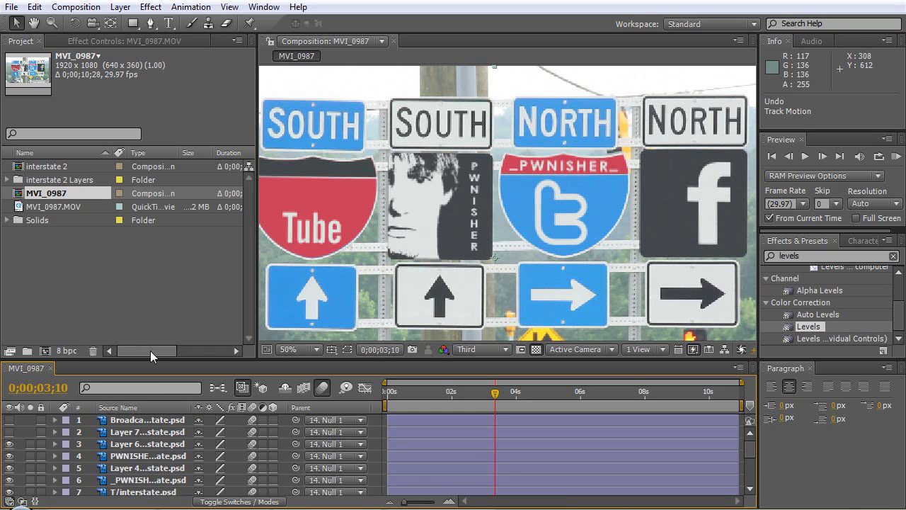
click(9, 432)
click(10, 420)
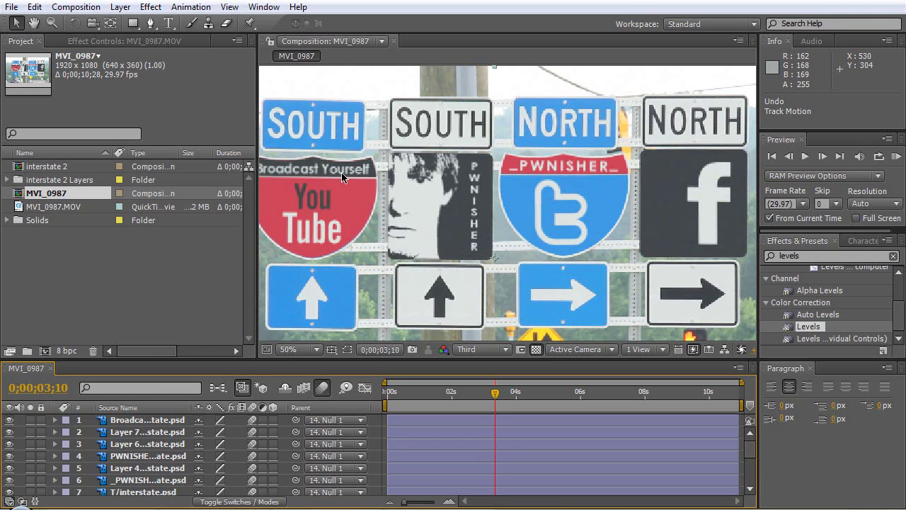
- Zoom to 100%, render the preview at Full resolution, and pan across the logo signs
key(period)
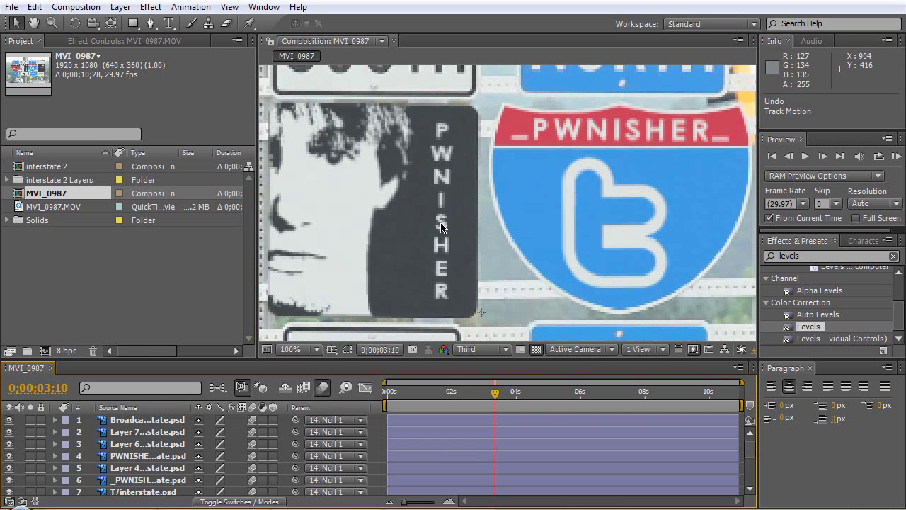
click(481, 349)
click(494, 386)
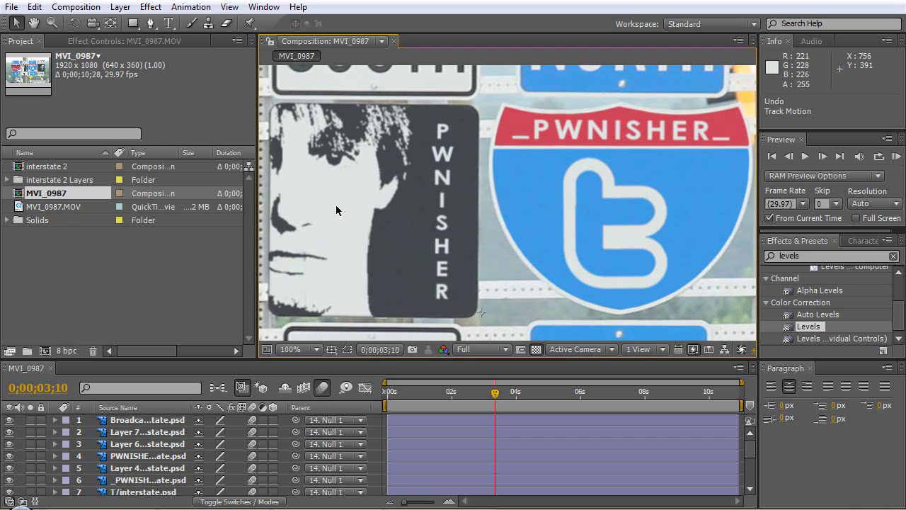
drag(337, 204, 350, 132)
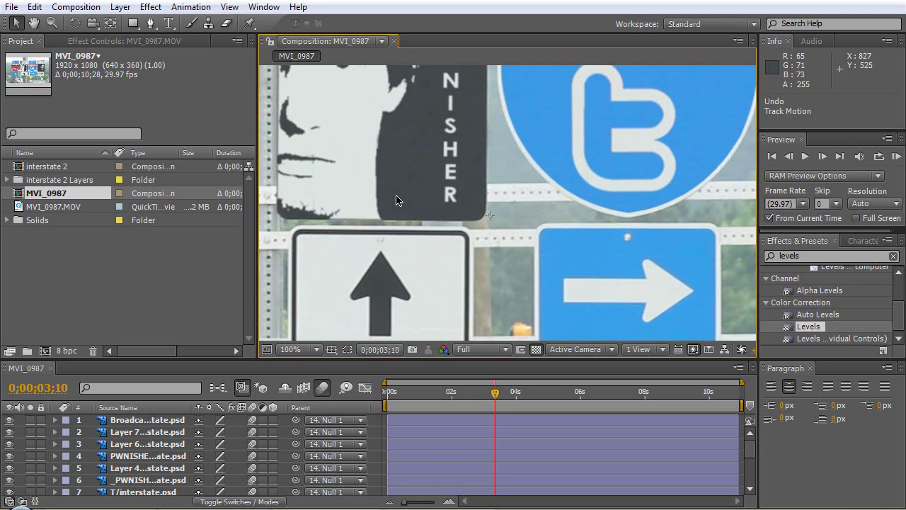
drag(419, 130, 415, 230)
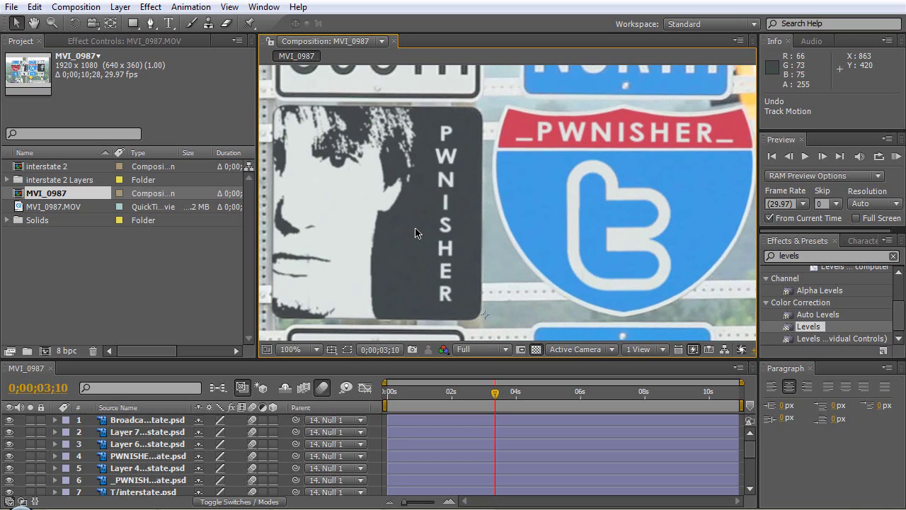
drag(415, 227, 465, 210)
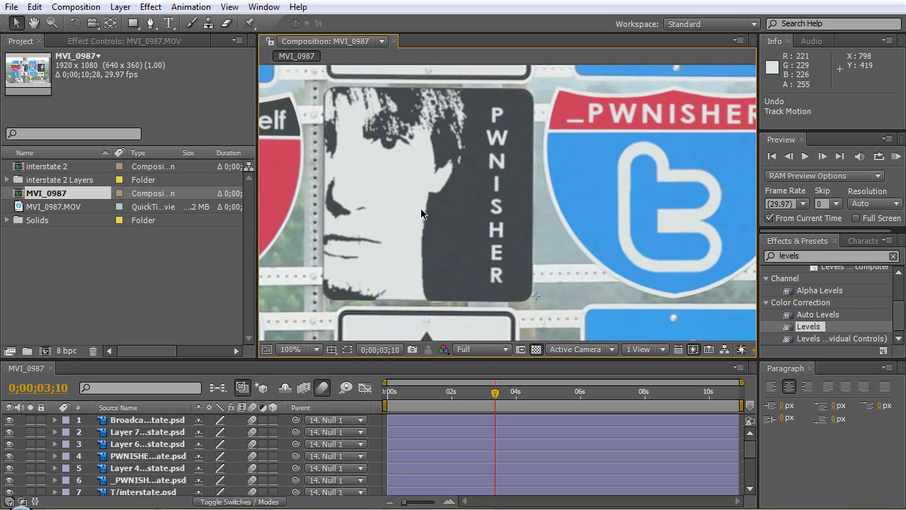
scroll(421, 213, down, 2)
drag(546, 203, 466, 187)
key(v)
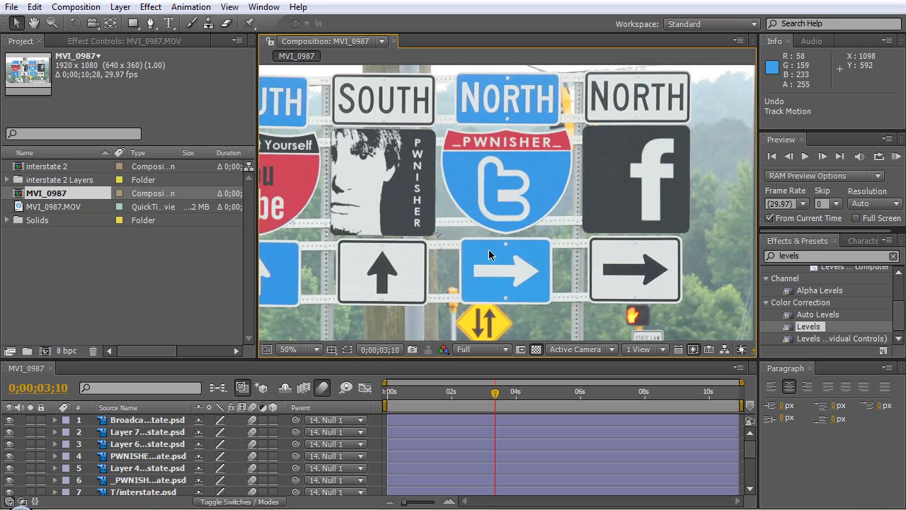
- Start importing clik.psd as Composition - Cropped Layers, then cancel the import dialog
click(138, 421)
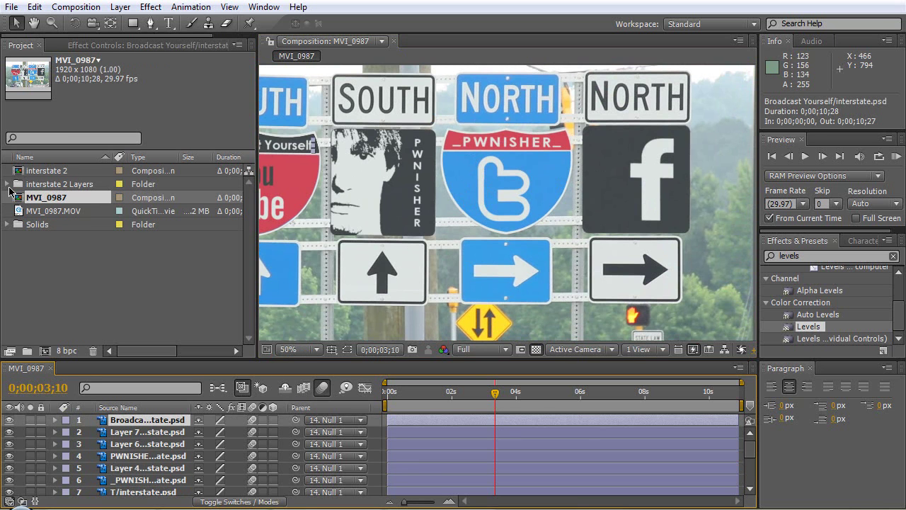
click(47, 255)
click(12, 6)
mouse_move(184, 211)
click(233, 209)
drag(388, 82, 388, 162)
double_click(277, 142)
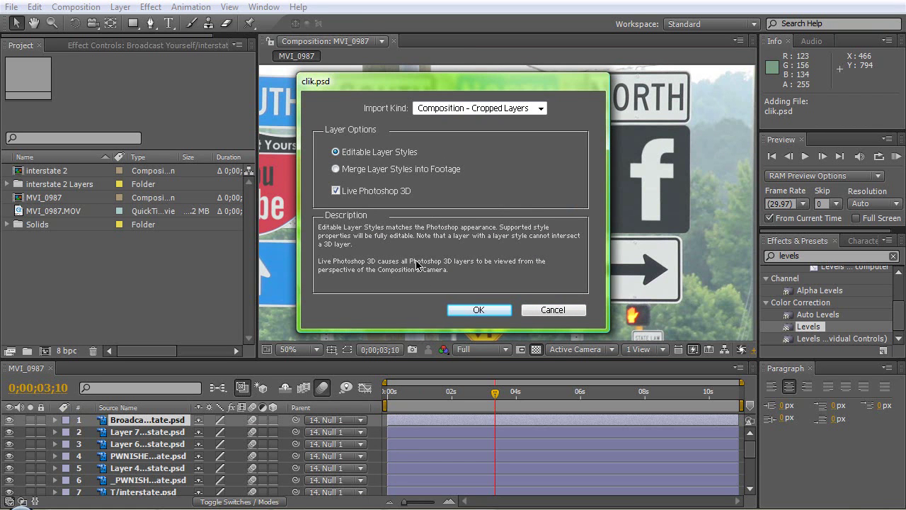
click(553, 310)
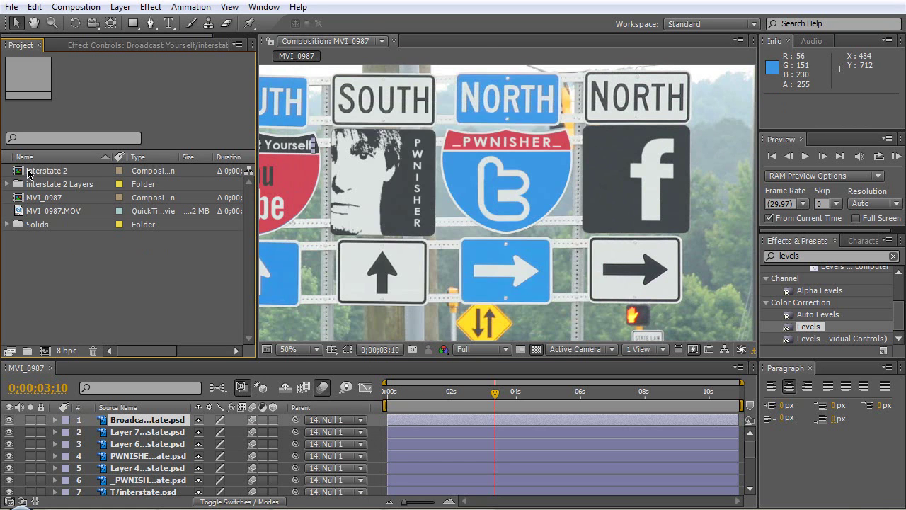
- Open the interstate 2 composition, select its Broadcast Yourself layer, then return to the MVI_0987 timeline
click(41, 172)
double_click(42, 172)
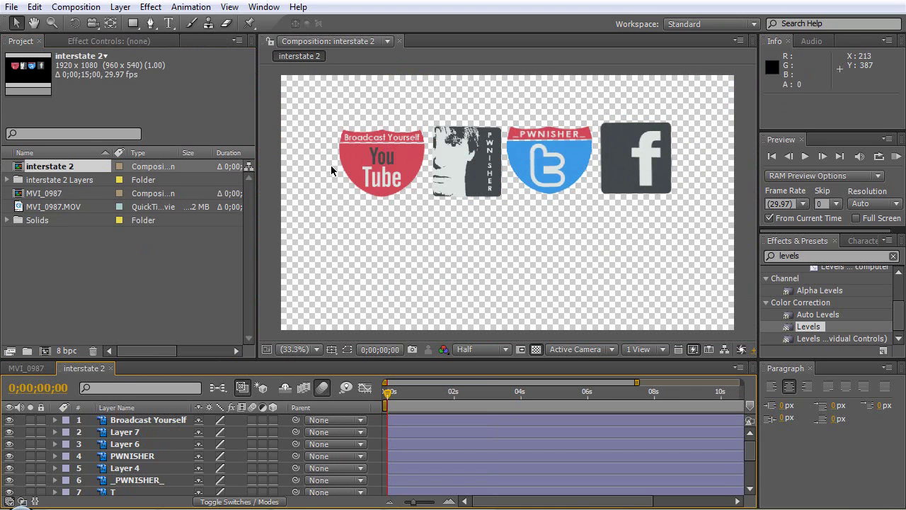
click(124, 420)
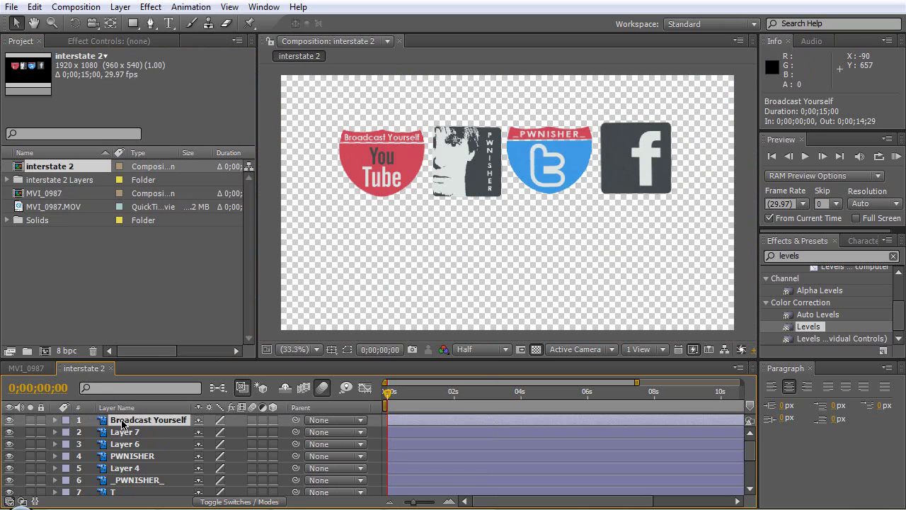
scroll(129, 428, down, 3)
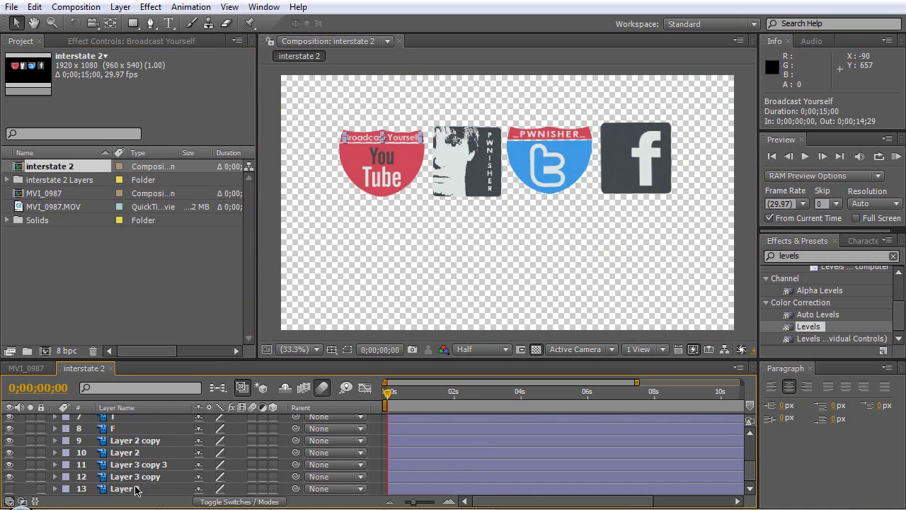
click(37, 368)
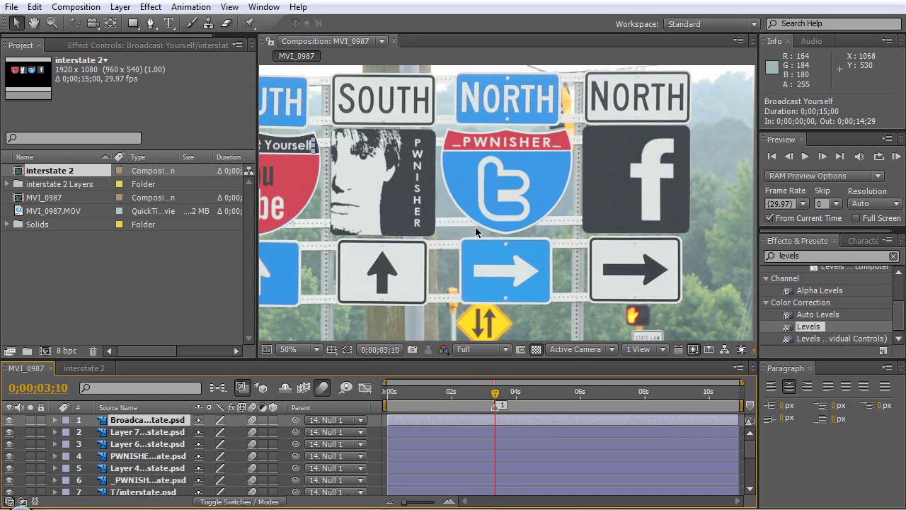
- Select all 13 tracked logo layers and turn on composition motion blur
scroll(480, 230, down, 2)
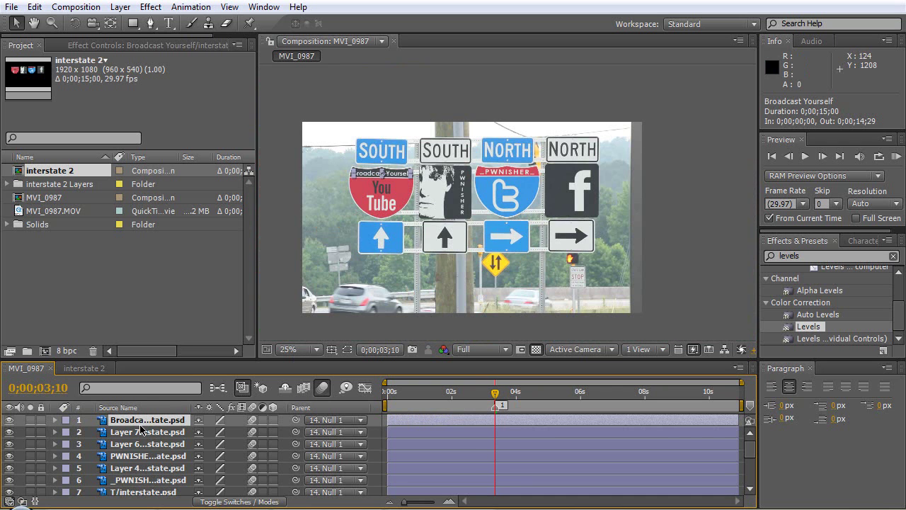
scroll(141, 455, down, 4)
shift+click(140, 467)
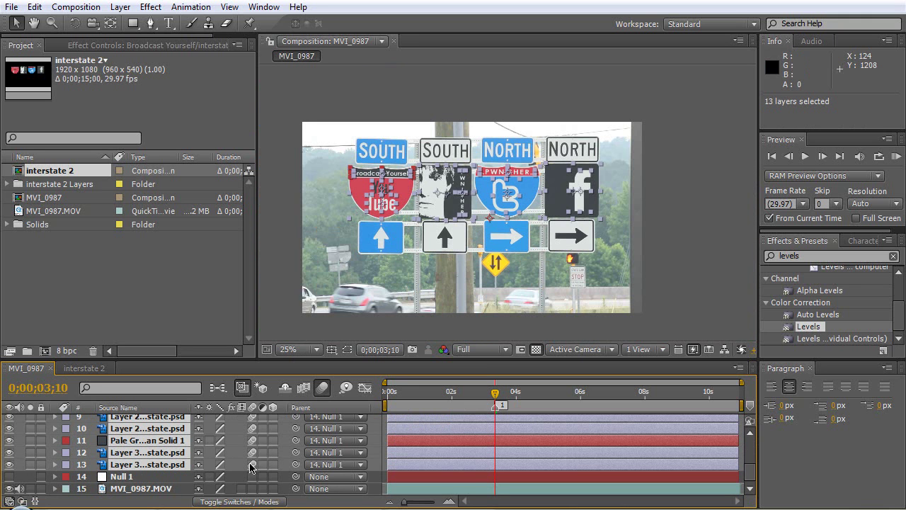
click(322, 388)
- Deselect the logo layers and scrub back and forth to check the blurred tracked logos
click(581, 332)
click(502, 394)
drag(511, 394, 613, 396)
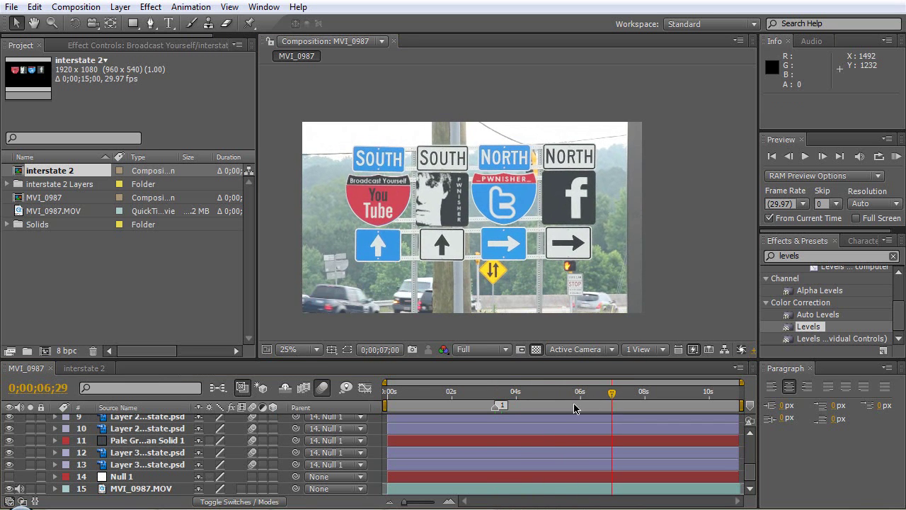
drag(518, 394, 468, 394)
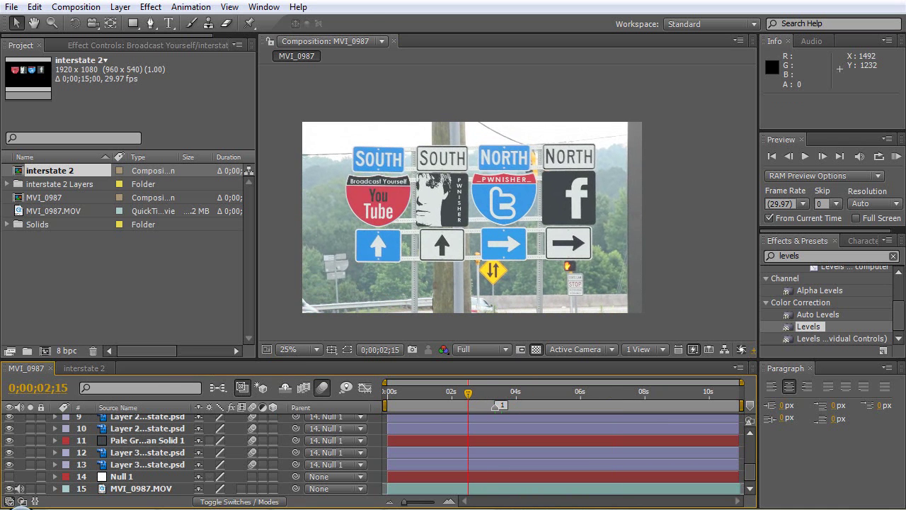
- Open Brett - Freelands Billboard.aep from recent projects without saving, then scrub the billboard shot
click(11, 7)
mouse_move(151, 50)
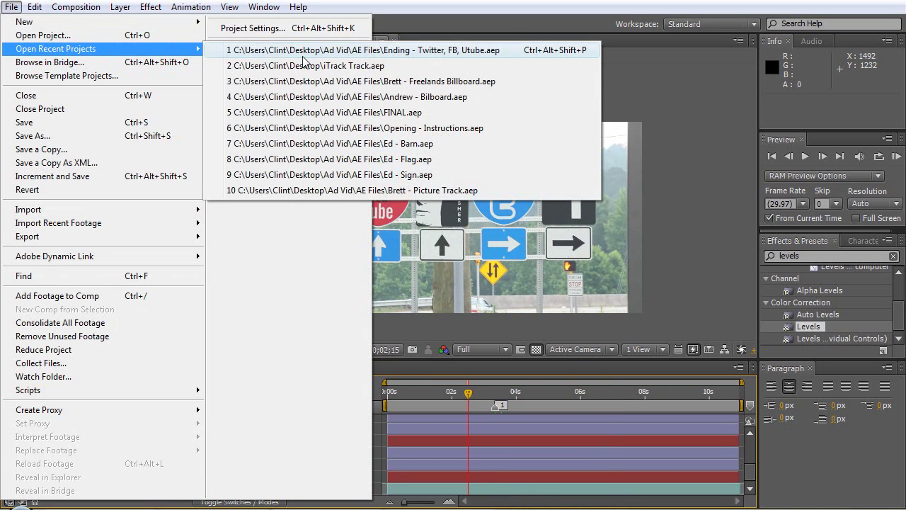
click(305, 81)
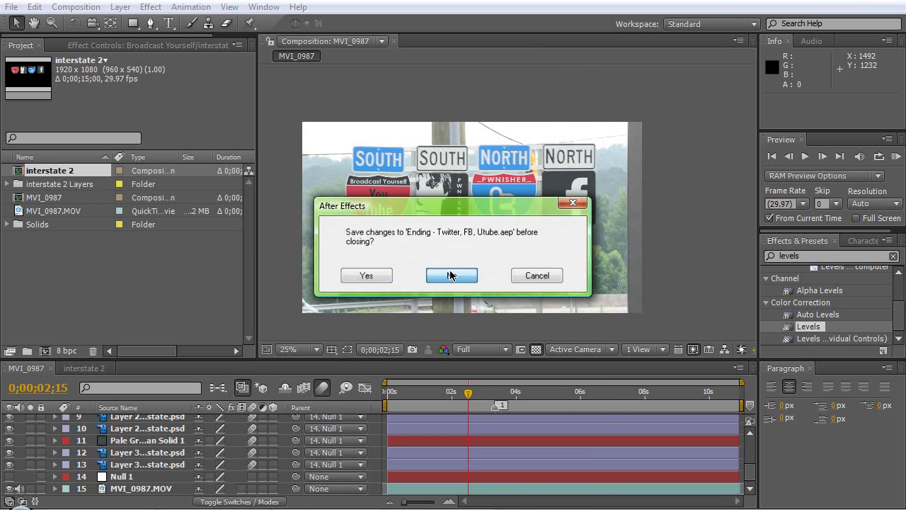
click(452, 276)
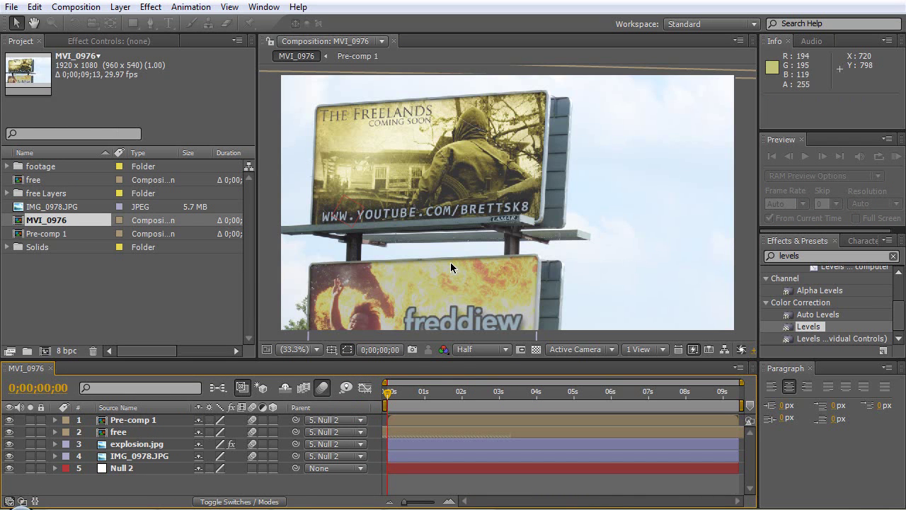
drag(422, 395, 678, 395)
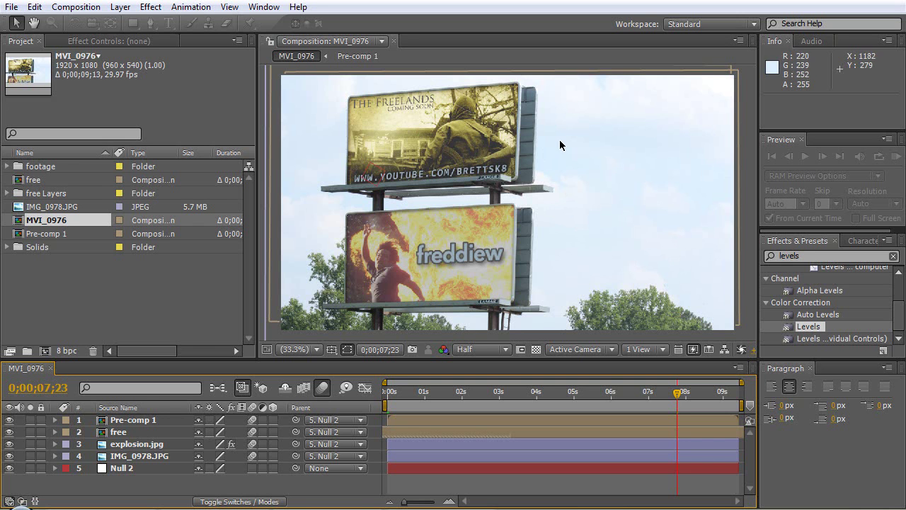
click(133, 468)
click(131, 483)
click(135, 456)
key(comma)
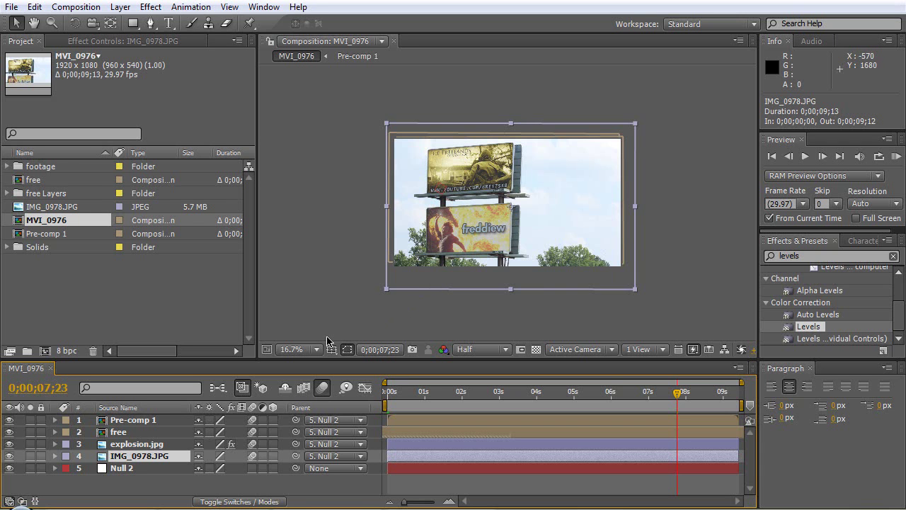
key(period)
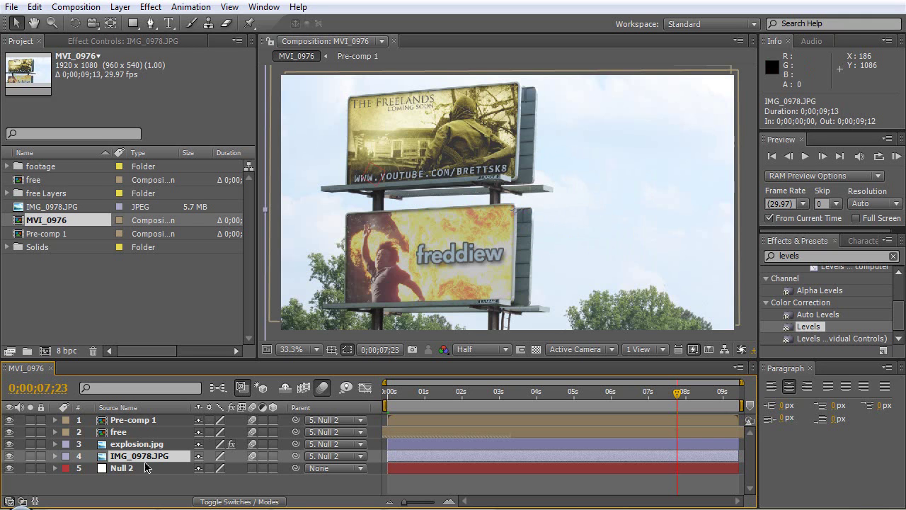
- Set IMG_0978.JPG's parent to None, hide the three ad layers, and scrub the raw footage
click(360, 461)
click(333, 374)
mouse_move(496, 390)
mouse_down()
mouse_move(453, 393)
mouse_move(491, 392)
mouse_up()
drag(10, 419, 9, 444)
drag(444, 403, 501, 391)
- Undo the parent change, preview from about 4 seconds, and hide the three ad layers again
scroll(519, 253, down, 2)
scroll(518, 259, up, 2)
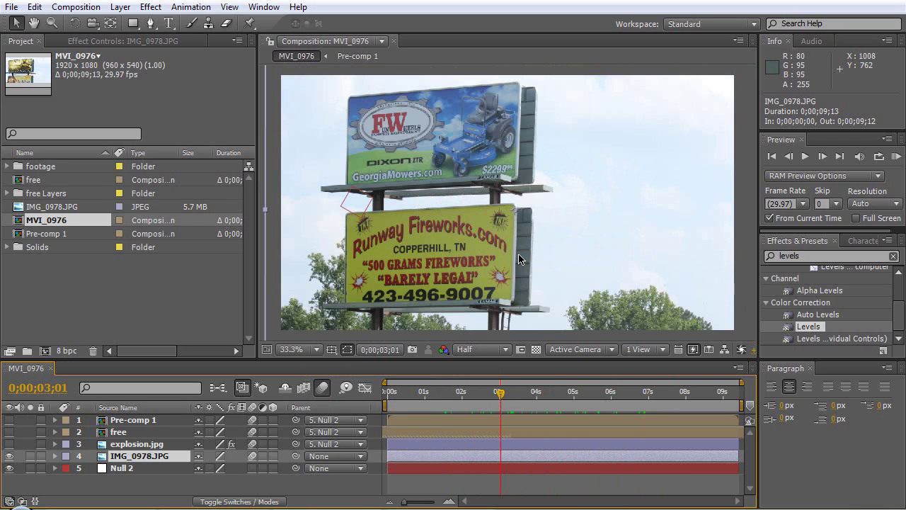
key(ctrl+z)
key(ctrl+z)
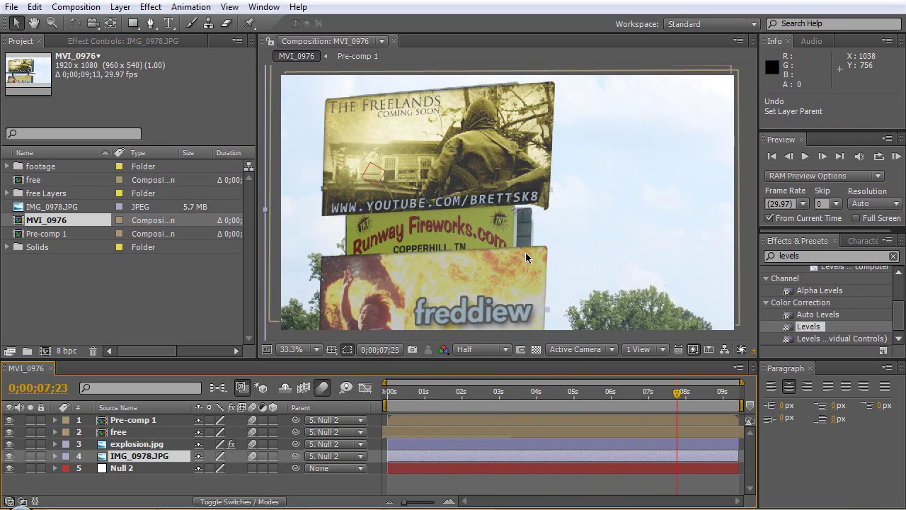
click(677, 391)
click(505, 392)
key(space)
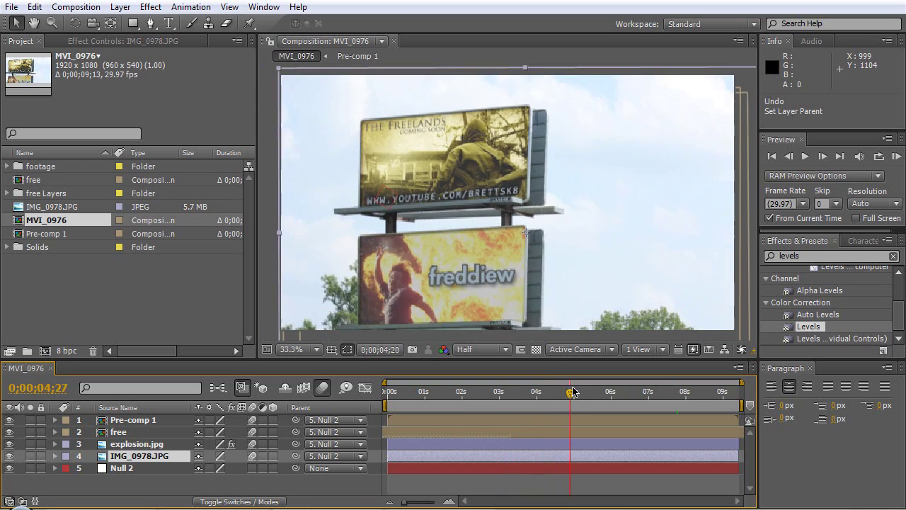
drag(8, 421, 9, 444)
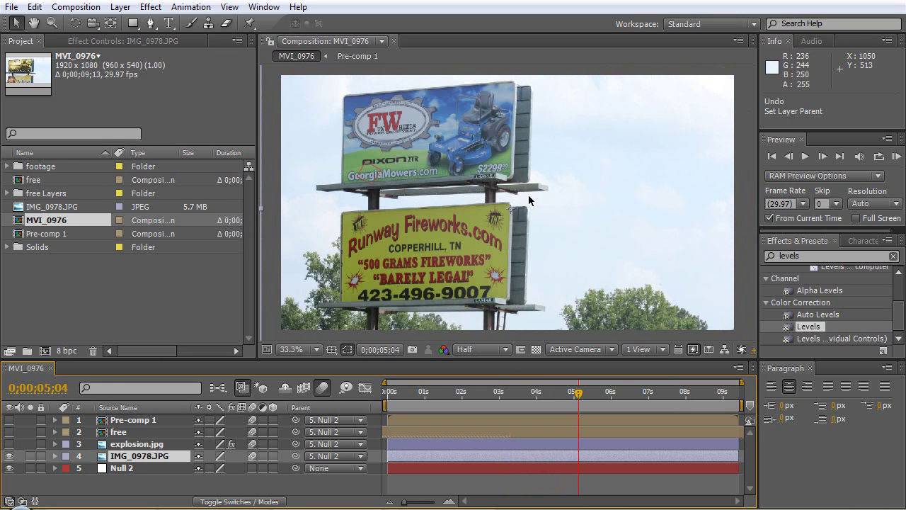
- Show explosion.jpg, the Freelands ad, and Pre-comp 1 on the billboards again
click(9, 444)
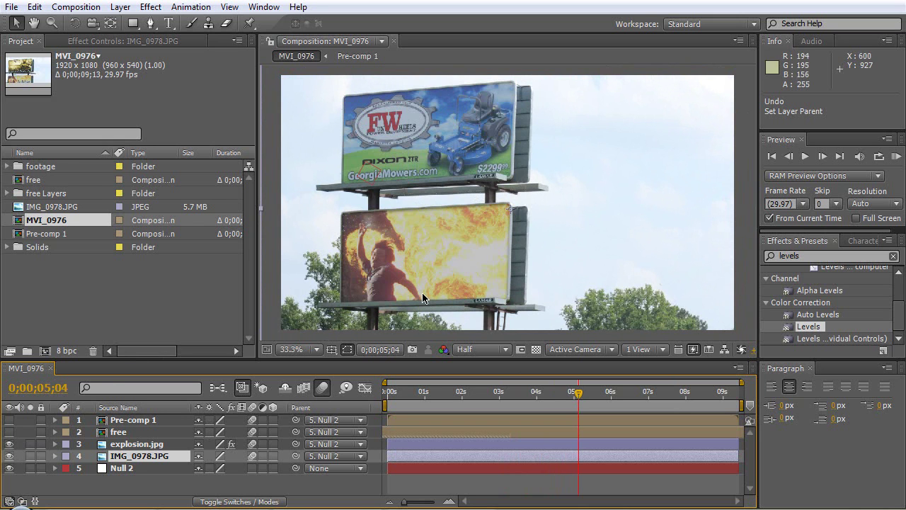
click(9, 431)
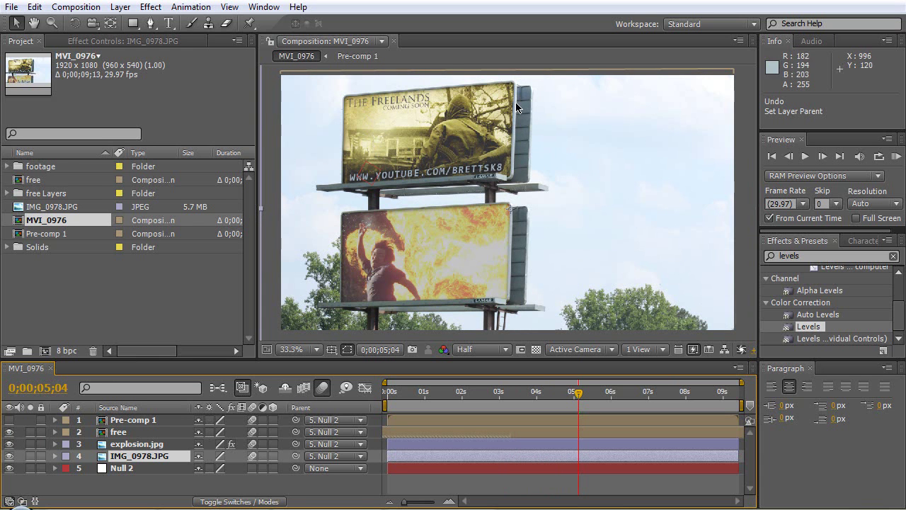
click(9, 420)
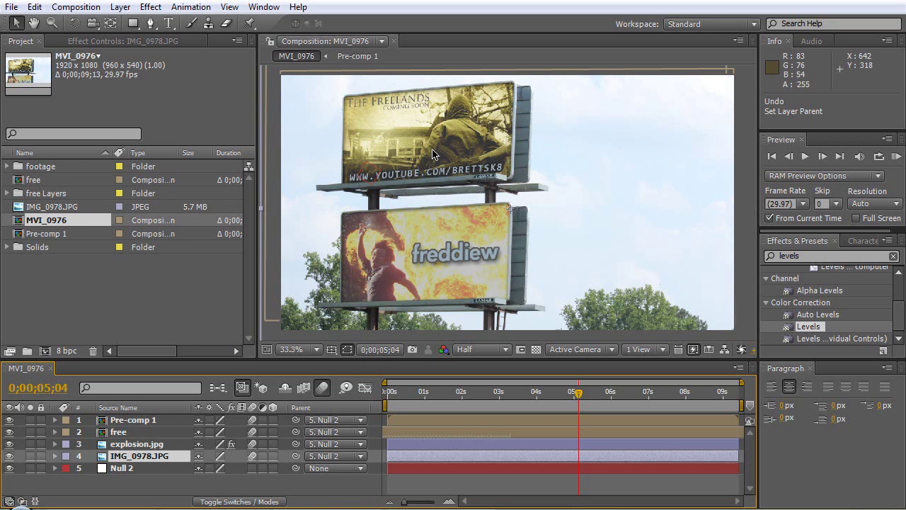
mouse_move(579, 392)
mouse_down()
mouse_move(502, 395)
mouse_move(708, 389)
mouse_move(550, 393)
mouse_move(574, 393)
mouse_up()
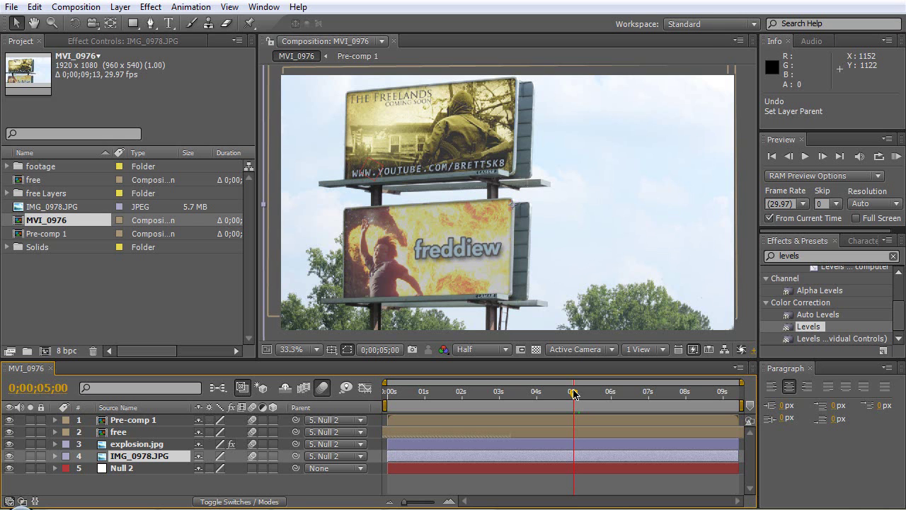
click(536, 396)
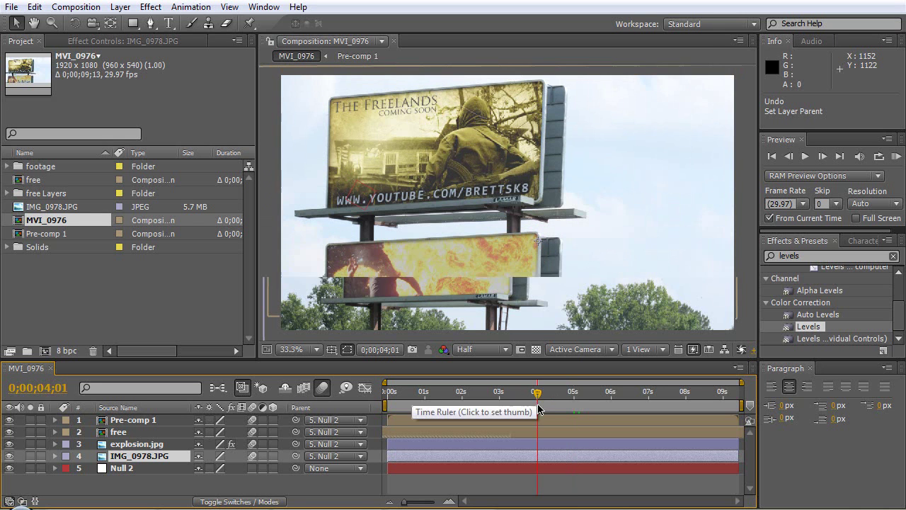
click(500, 397)
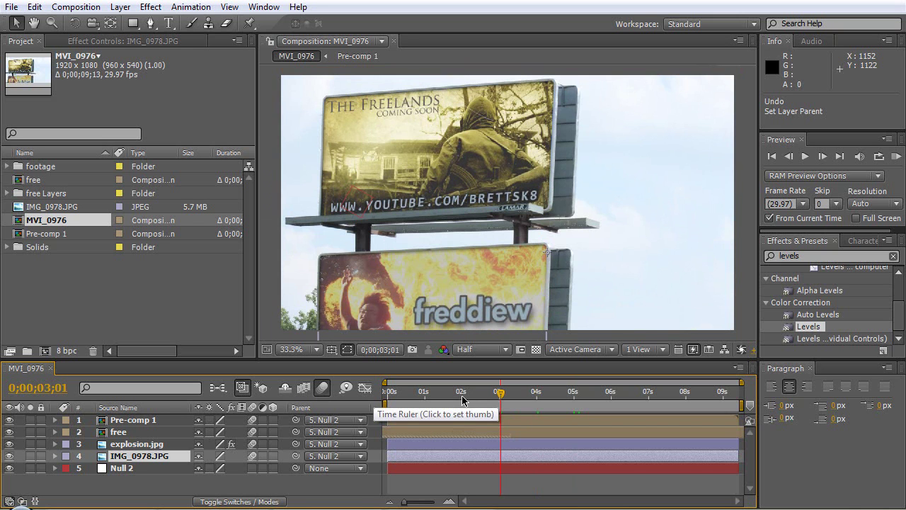
click(461, 395)
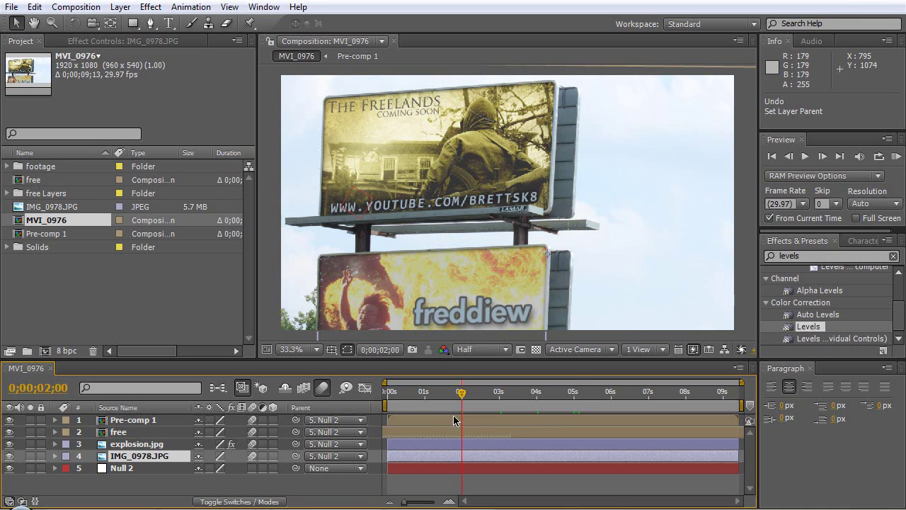
click(425, 394)
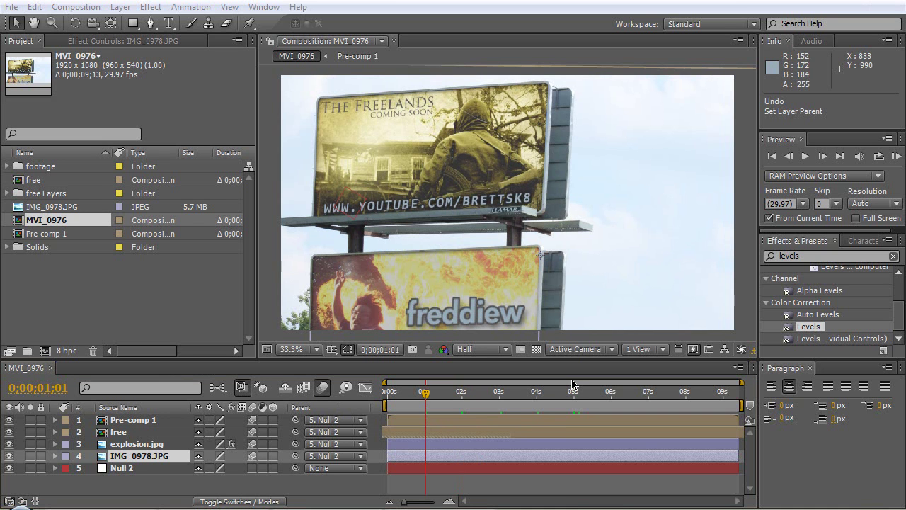